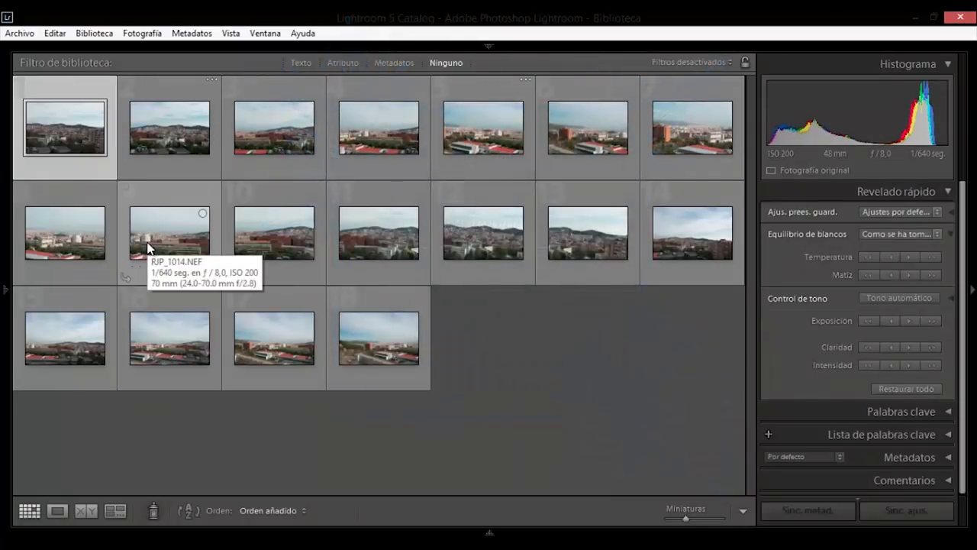
- Deselect the first thumbnail so none of the 18 skyline photos is selected
{"action": "left_click", "coordinate": [521, 405]}
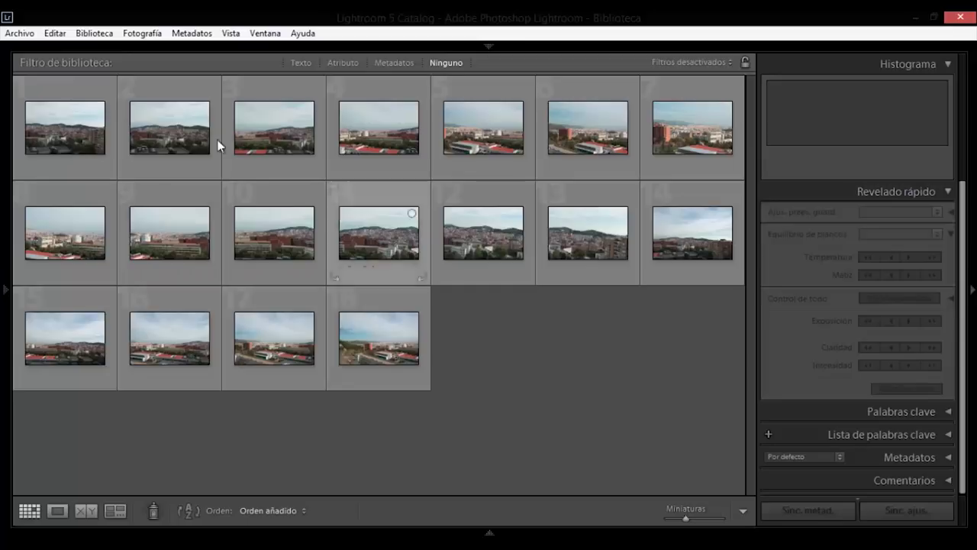
- Browse the skyline photos in Loupe view, then select the first six frames in the Filmstrip
{"action": "double_click", "coordinate": [84, 130]}
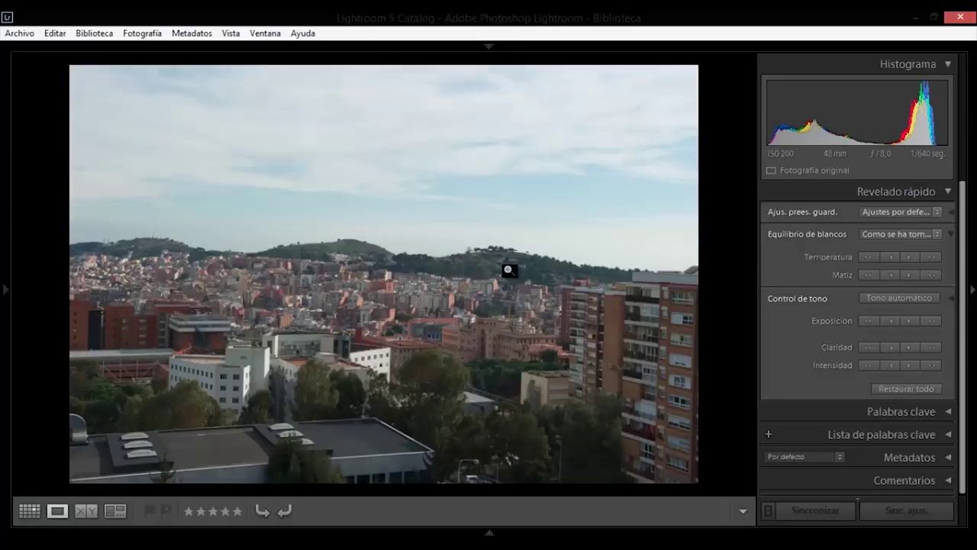
{"action": "key", "text": "Right"}
{"action": "key", "text": "Right"}
{"action": "key", "text": "Right"}
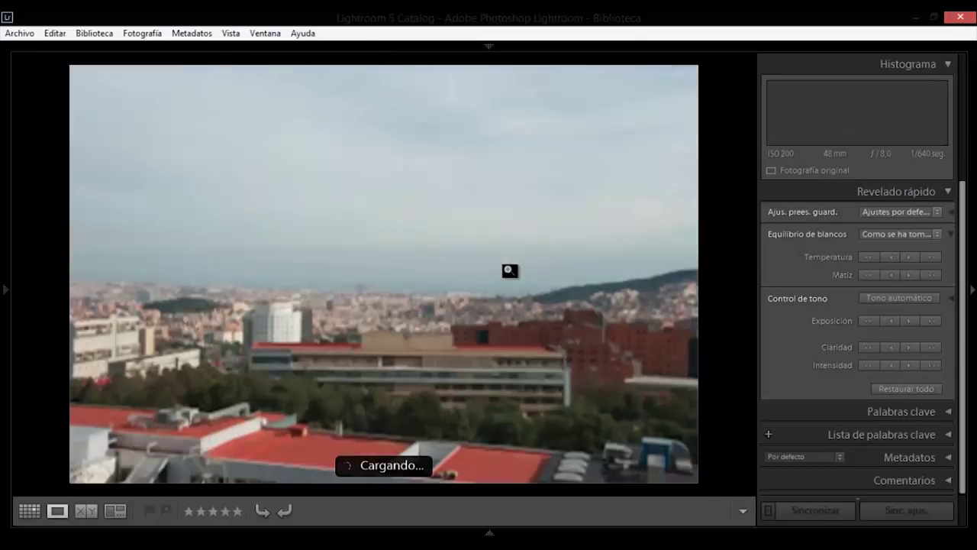
{"action": "key", "text": "Right"}
{"action": "key", "text": "Right"}
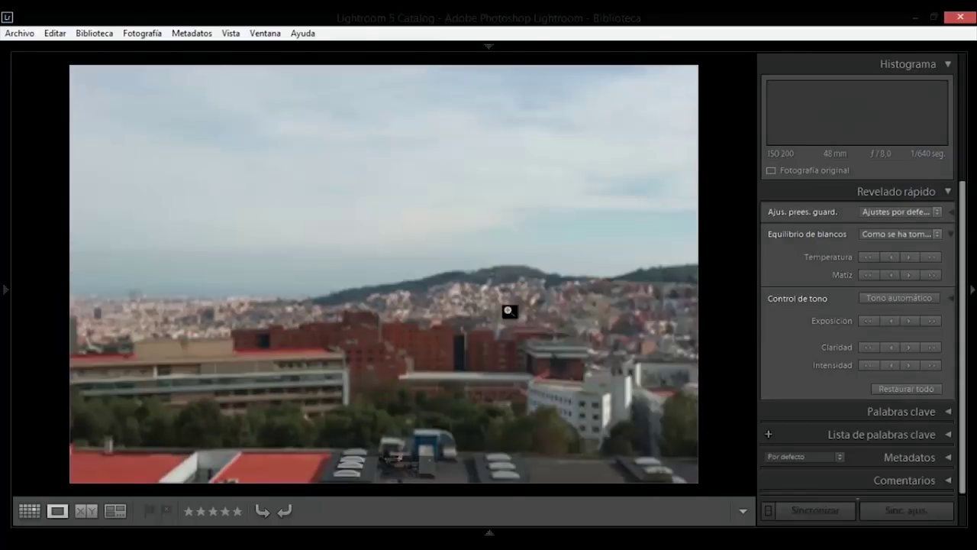
{"action": "left_click", "coordinate": [25, 477]}
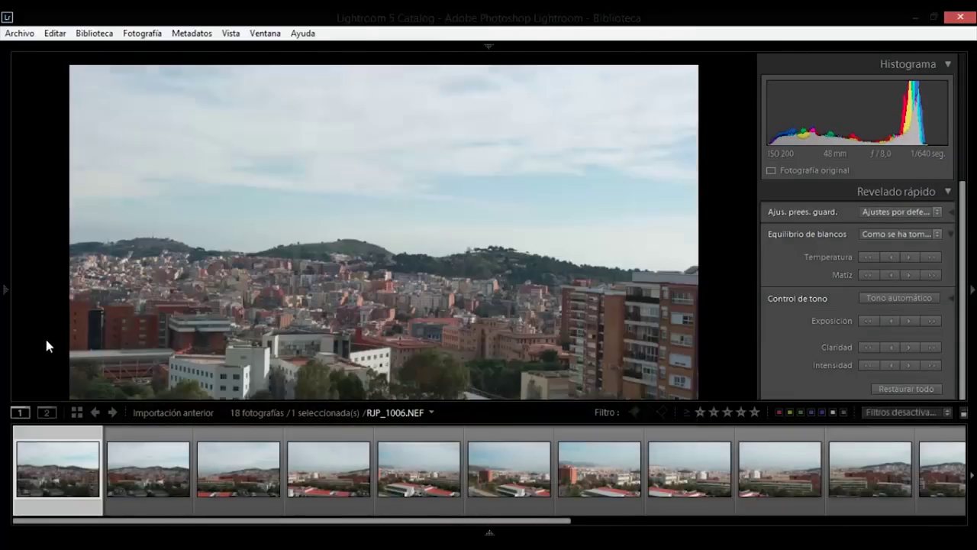
{"action": "key", "text": "Right"}
{"action": "key", "text": "Right"}
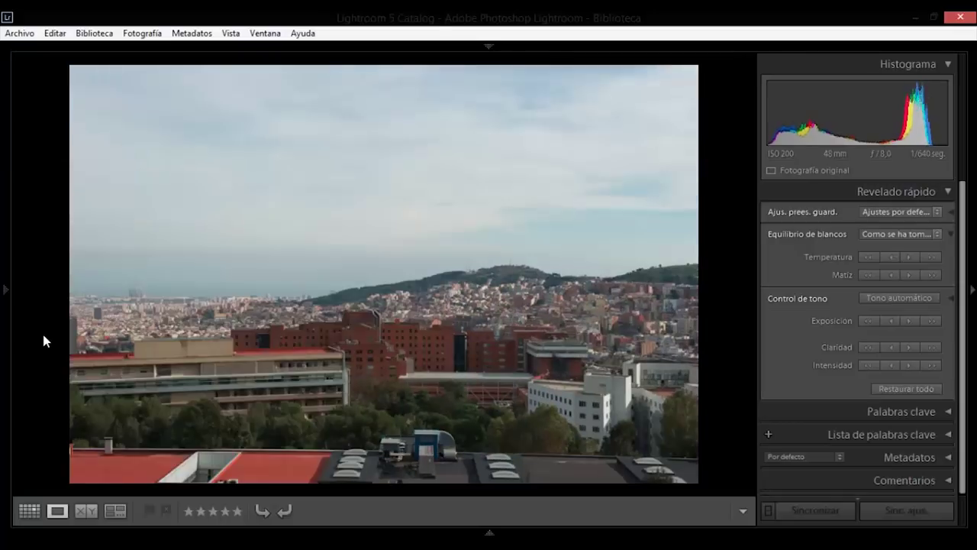
{"action": "key", "text": "Right"}
{"action": "key", "text": "Right"}
{"action": "key", "text": "Right"}
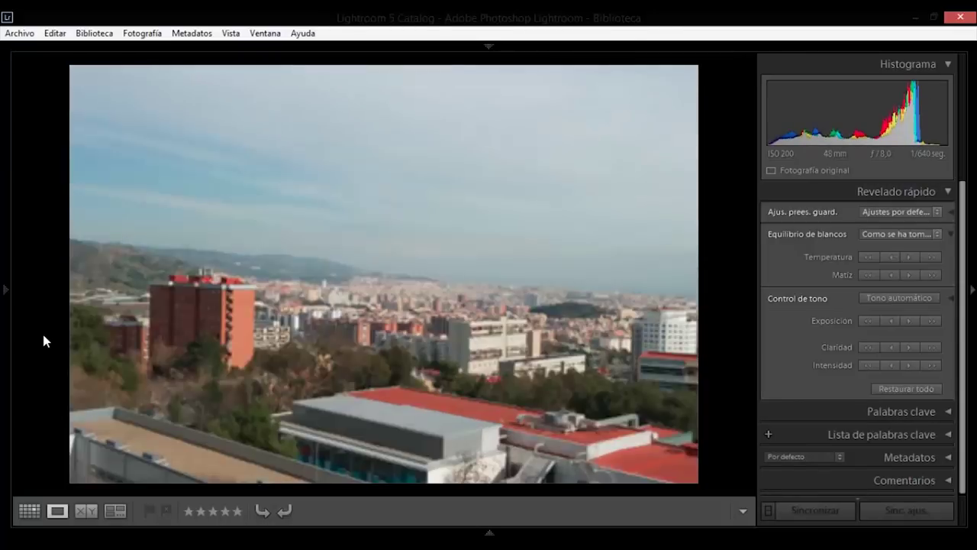
{"action": "key", "text": "Right"}
{"action": "key", "text": "Right"}
{"action": "key", "text": "Left"}
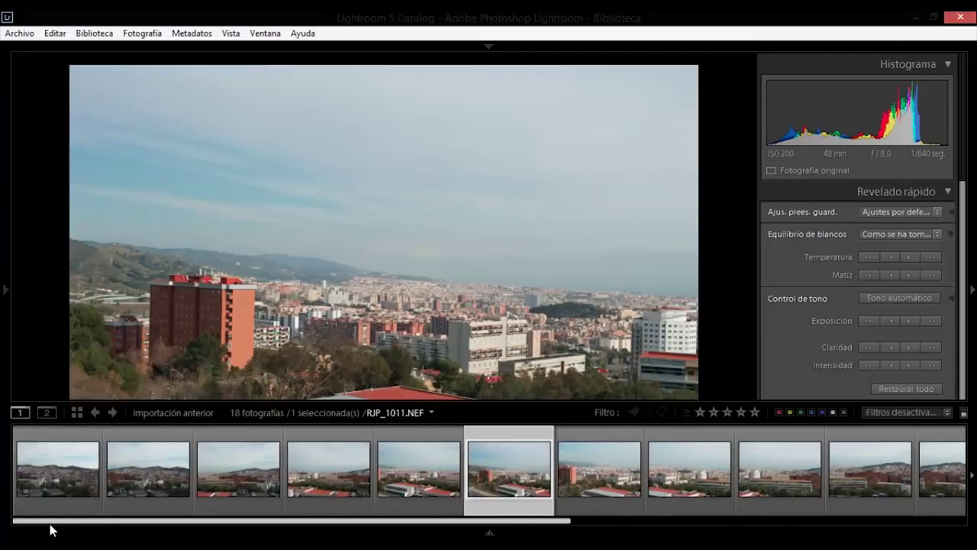
{"action": "left_click_drag", "start_coordinate": [78, 523], "coordinate": [50, 524]}
{"action": "left_click", "coordinate": [50, 474], "text": "shift"}
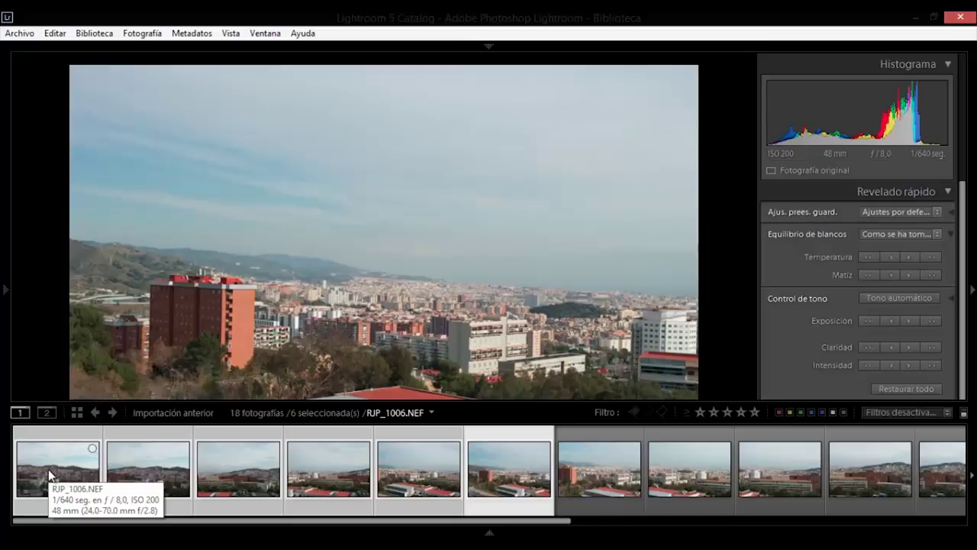
- Group the six selected photos into a stack (Apilamiento > Agrupar en una pila) and check it
{"action": "right_click", "coordinate": [48, 469]}
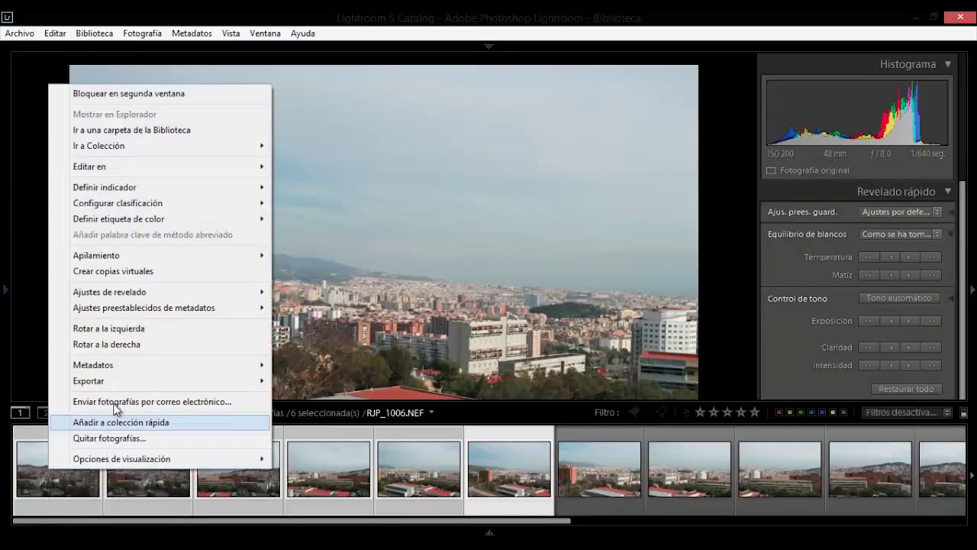
{"action": "mouse_move", "coordinate": [168, 255]}
{"action": "left_click", "coordinate": [337, 258]}
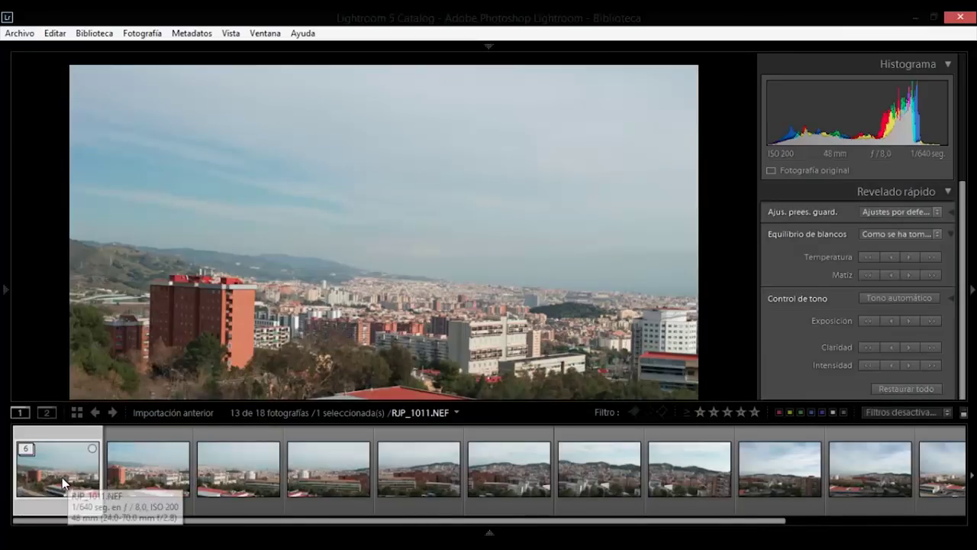
{"action": "left_click", "coordinate": [27, 449]}
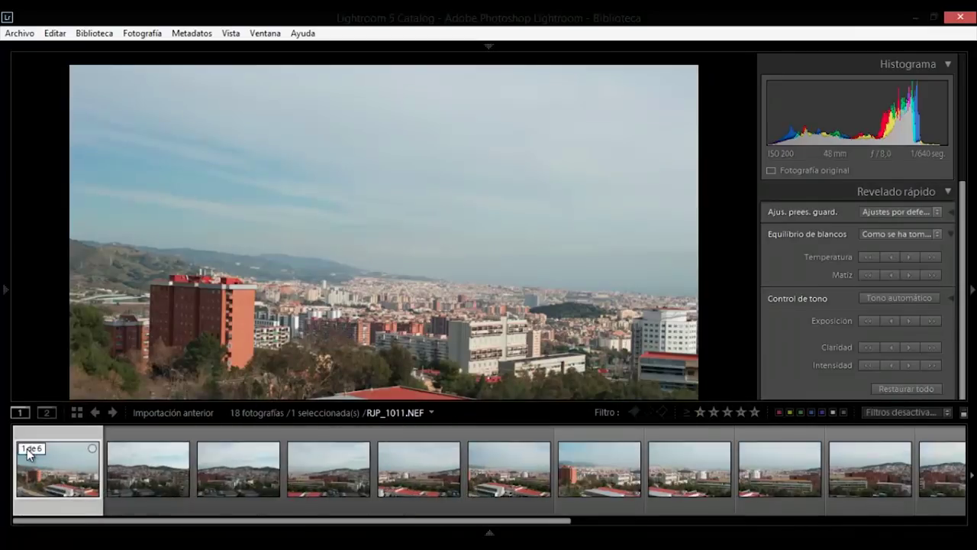
- Browse the remaining frames after the stack and pick RJP_1018.NEF as the next group's end
{"action": "left_click", "coordinate": [168, 481]}
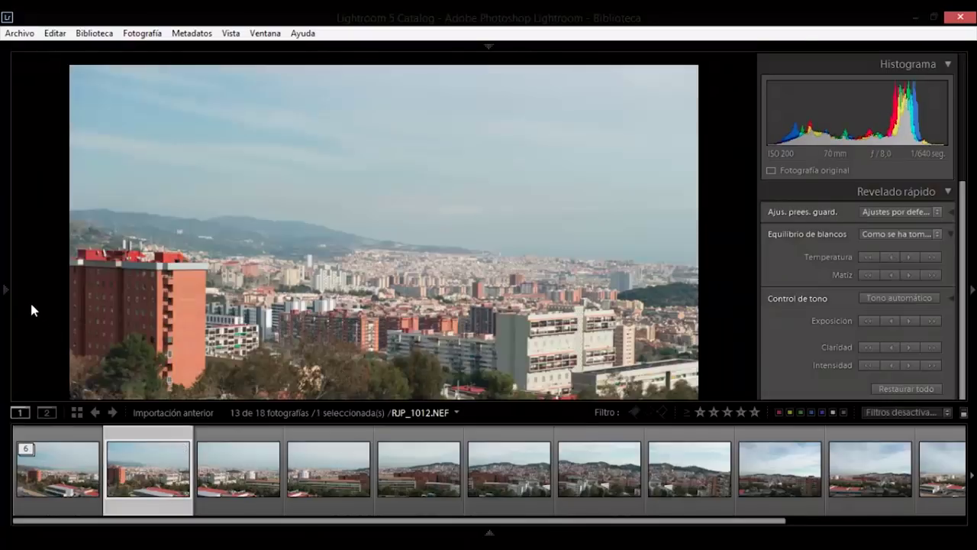
{"action": "key", "text": "Right"}
{"action": "key", "text": "Right"}
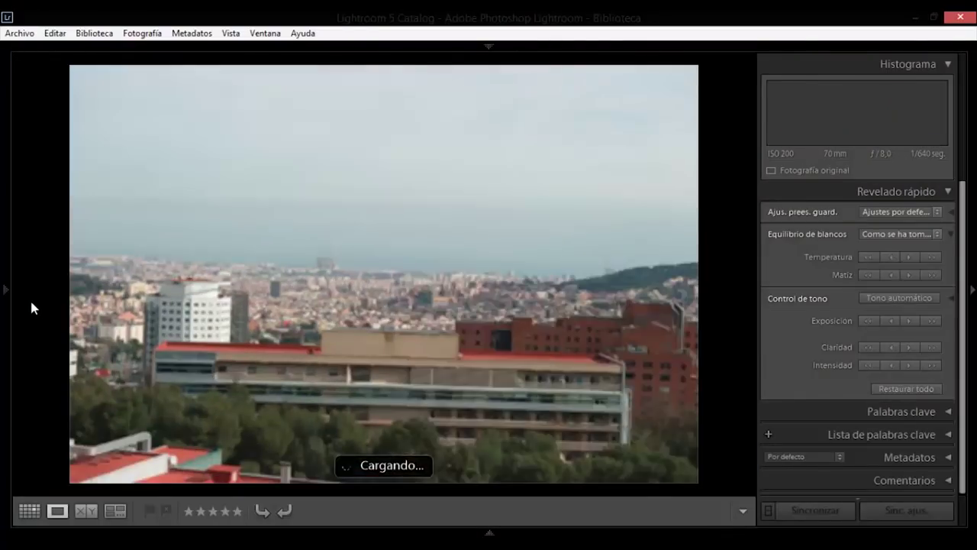
{"action": "key", "text": "Right"}
{"action": "key", "text": "Right"}
{"action": "key", "text": "Right"}
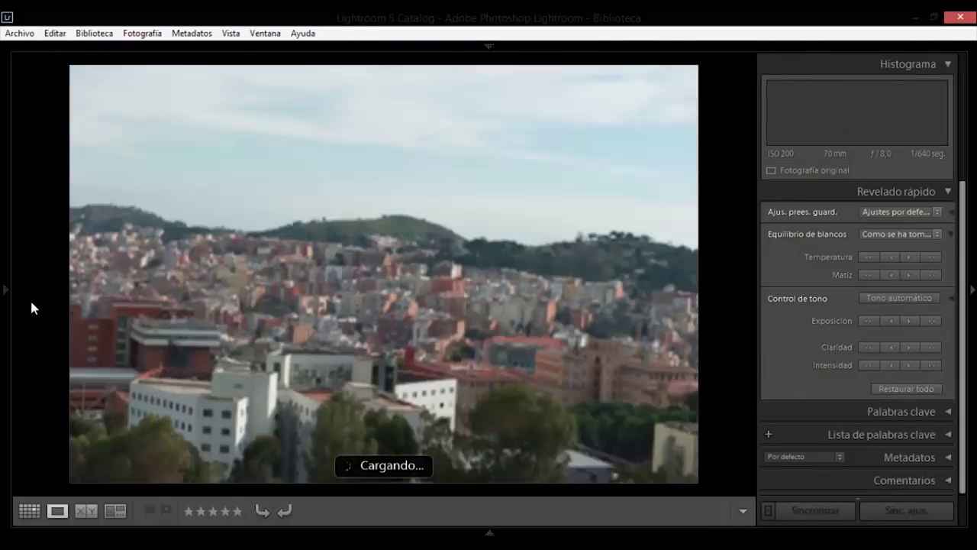
{"action": "key", "text": "Right"}
{"action": "key", "text": "Right"}
{"action": "key", "text": "Right"}
{"action": "key", "text": "Right"}
{"action": "key", "text": "Right"}
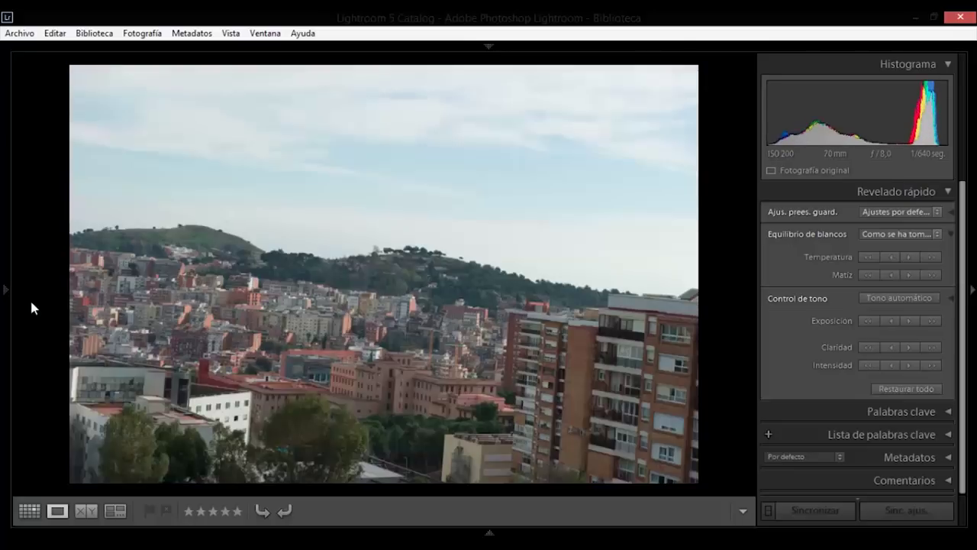
{"action": "key", "text": "Right"}
{"action": "mouse_move", "coordinate": [489, 532]}
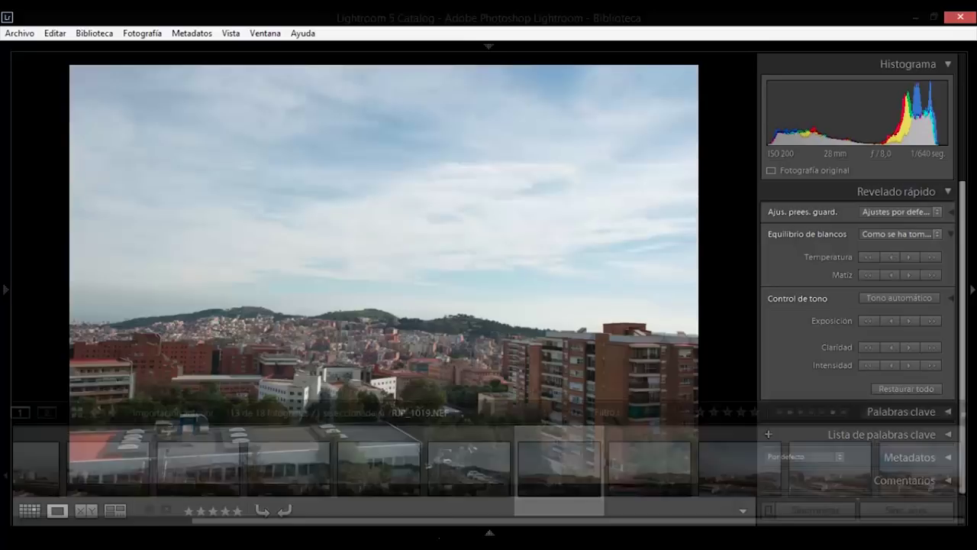
{"action": "left_click", "coordinate": [467, 488]}
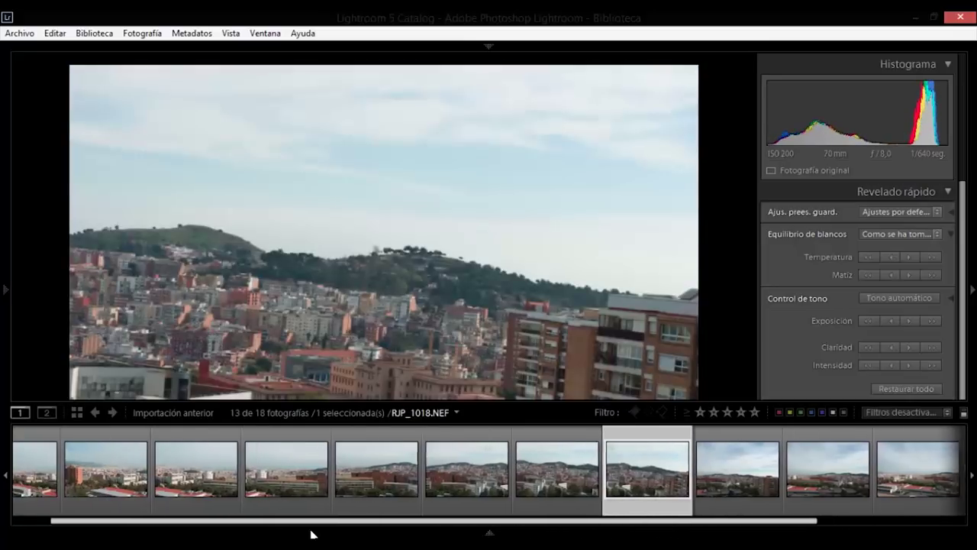
- Select the next seven thumbnails and group them into a second stack
{"action": "left_click_drag", "start_coordinate": [464, 522], "coordinate": [284, 527]}
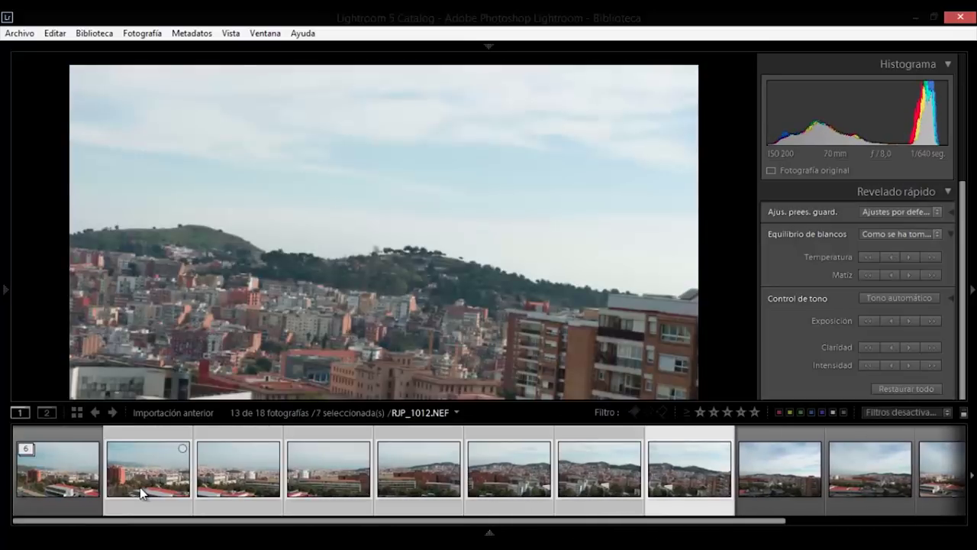
{"action": "right_click", "coordinate": [139, 487]}
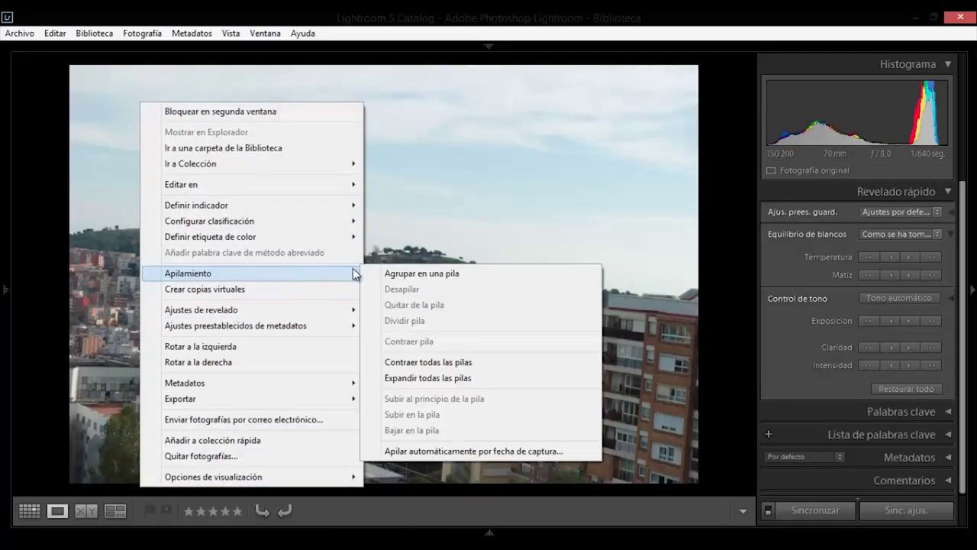
{"action": "left_click", "coordinate": [405, 273]}
- Review the last photos and group the final five into a third stack
{"action": "left_click", "coordinate": [238, 467]}
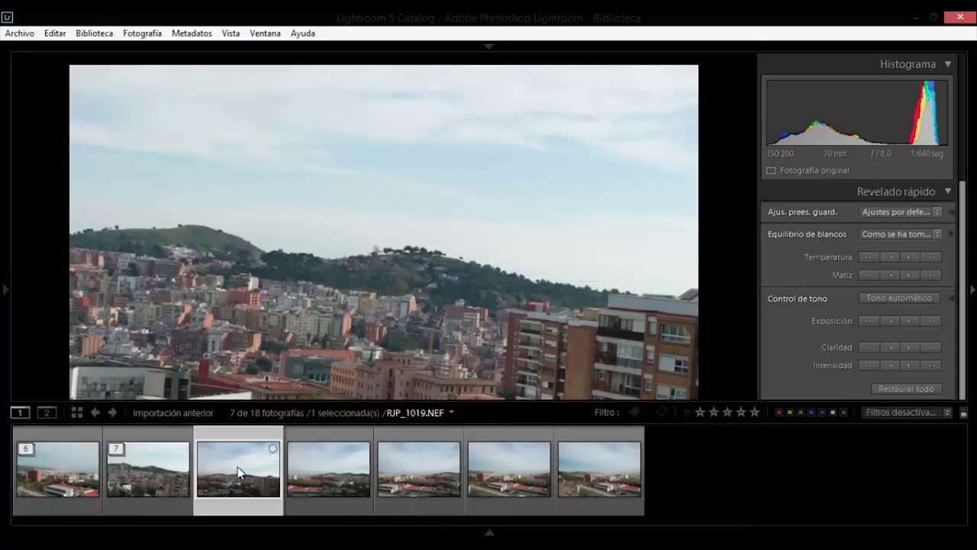
{"action": "key", "text": "Right"}
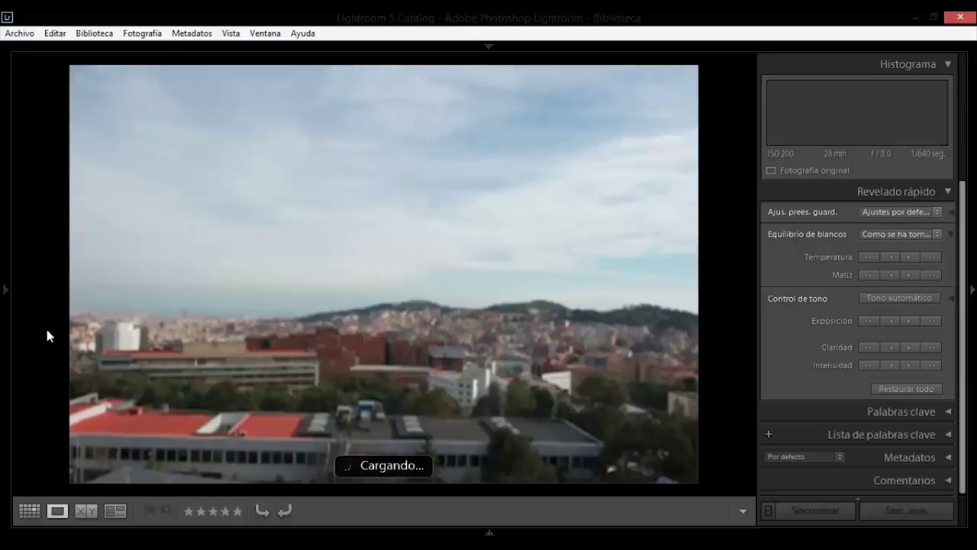
{"action": "key", "text": "Right"}
{"action": "key", "text": "Right"}
{"action": "key", "text": "Right"}
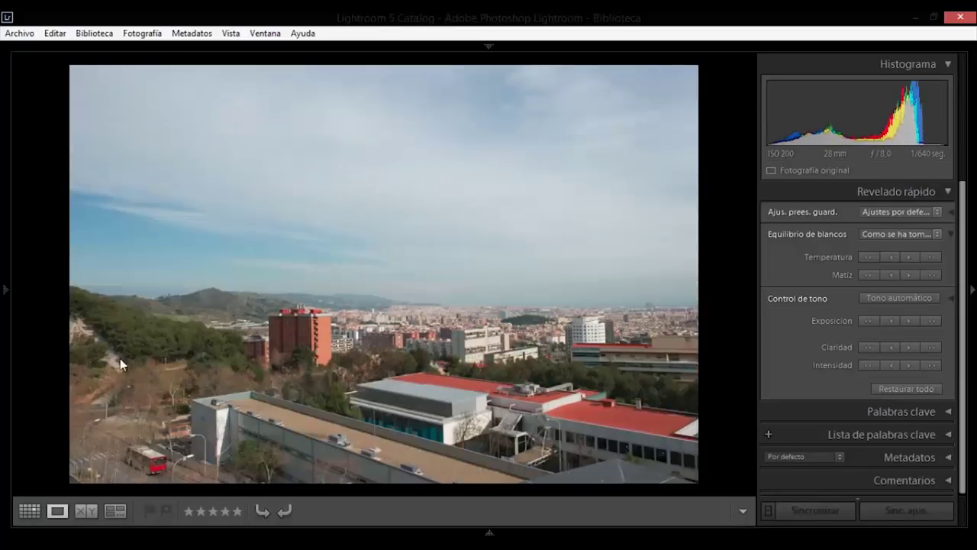
{"action": "mouse_move", "coordinate": [489, 532]}
{"action": "left_click", "coordinate": [225, 471], "text": "shift"}
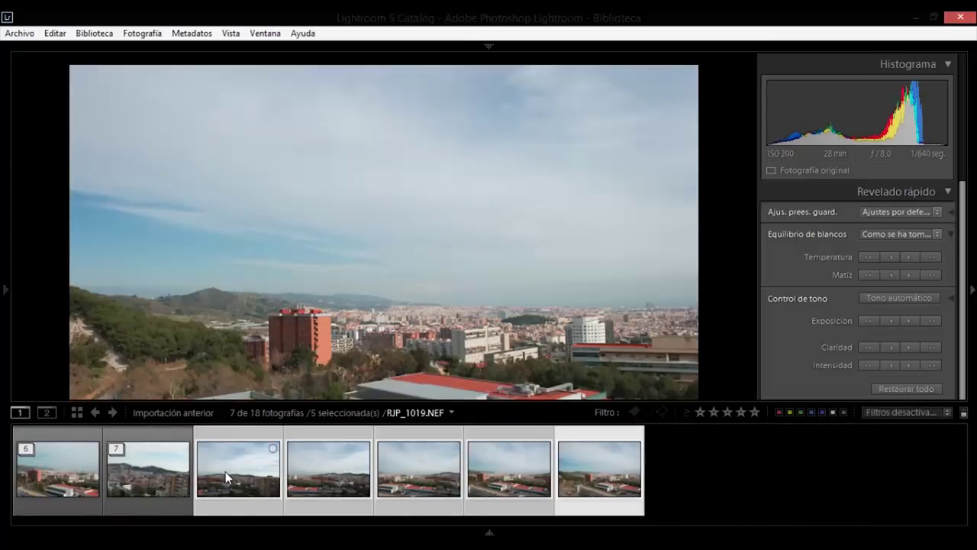
{"action": "right_click", "coordinate": [225, 471]}
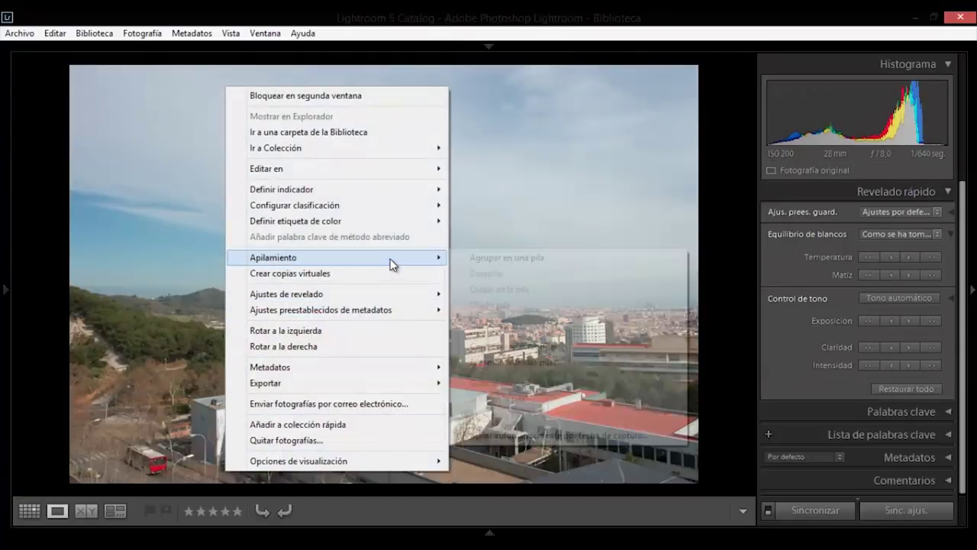
{"action": "left_click", "coordinate": [475, 257]}
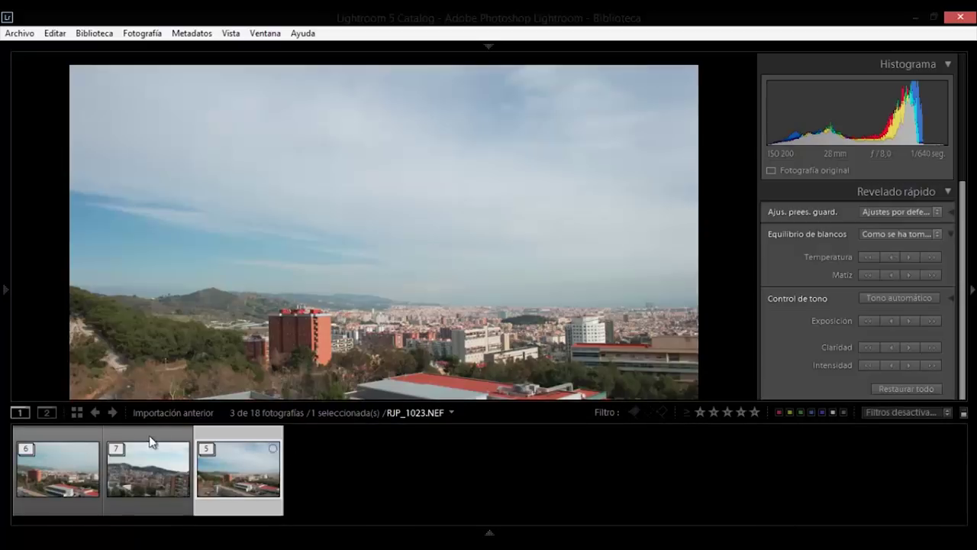
- Expand the six-photo stack and select all six overlapping frames for merging
{"action": "left_click", "coordinate": [26, 450]}
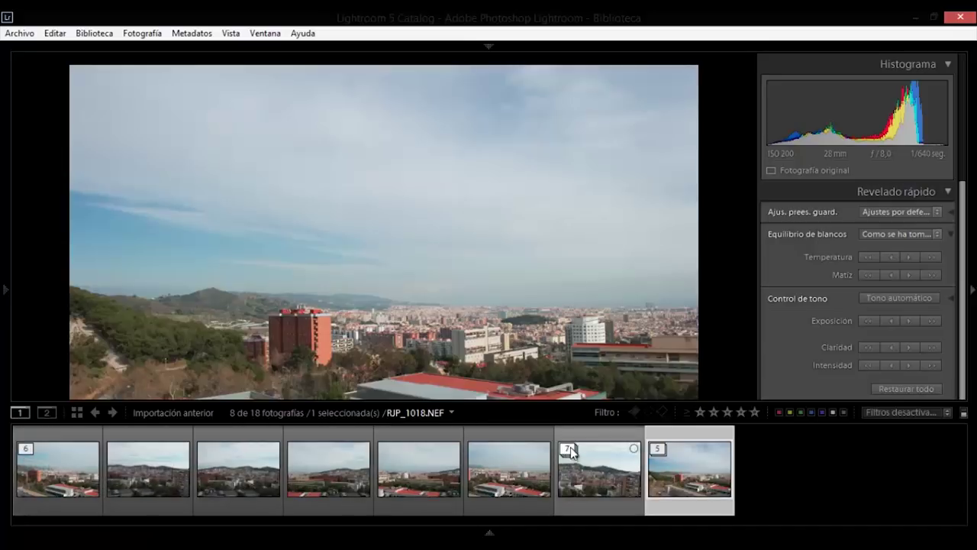
{"action": "key", "text": "F6"}
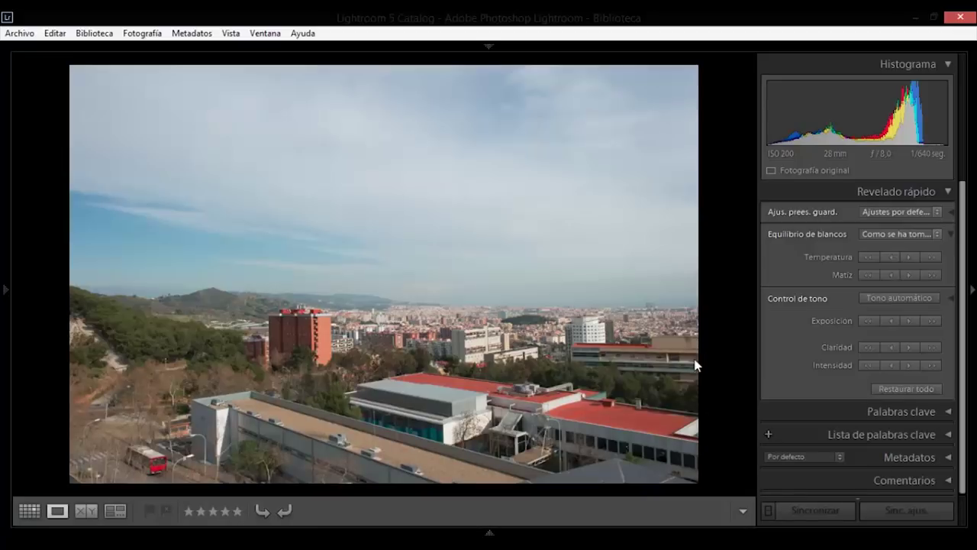
{"action": "mouse_move", "coordinate": [489, 532]}
{"action": "left_click", "coordinate": [25, 484]}
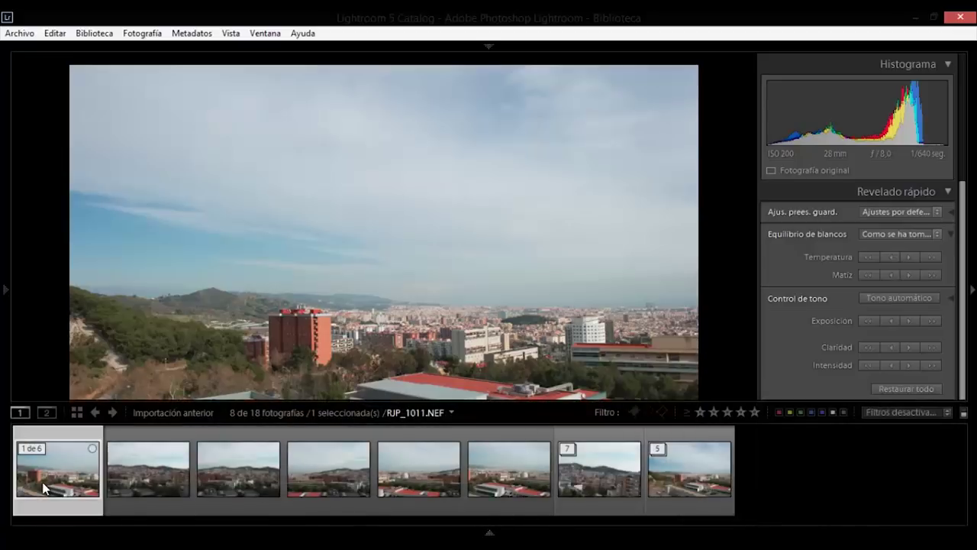
{"action": "left_click", "coordinate": [506, 465], "text": "shift"}
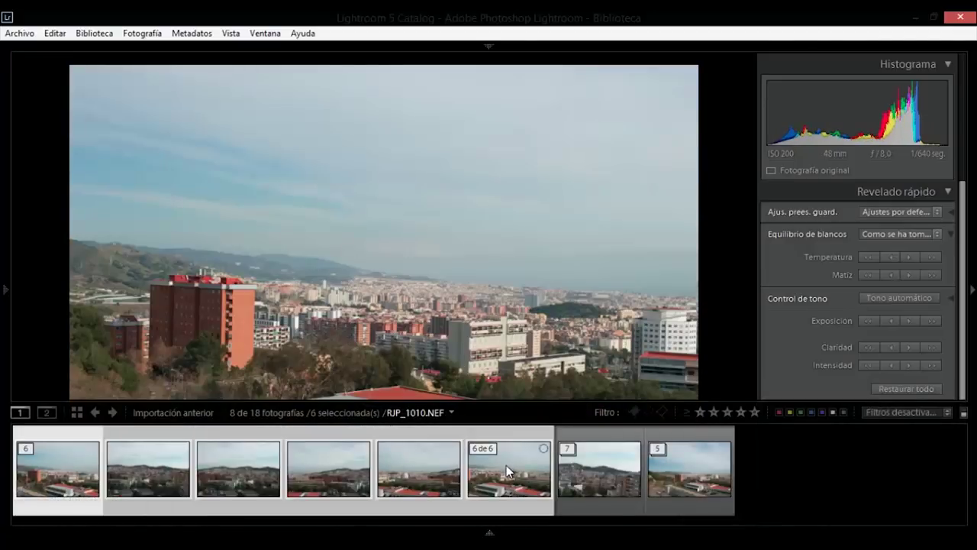
{"action": "right_click", "coordinate": [507, 465]}
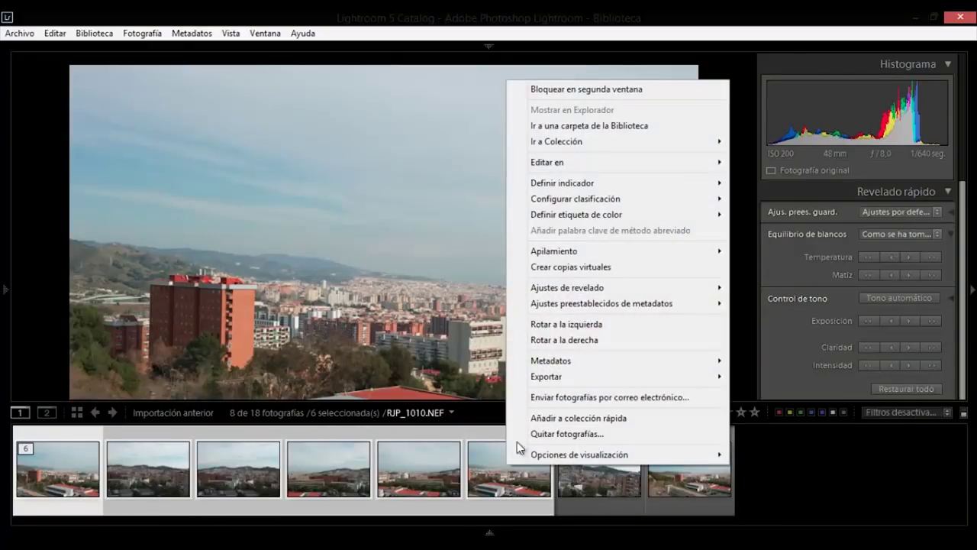
{"action": "mouse_move", "coordinate": [580, 162]}
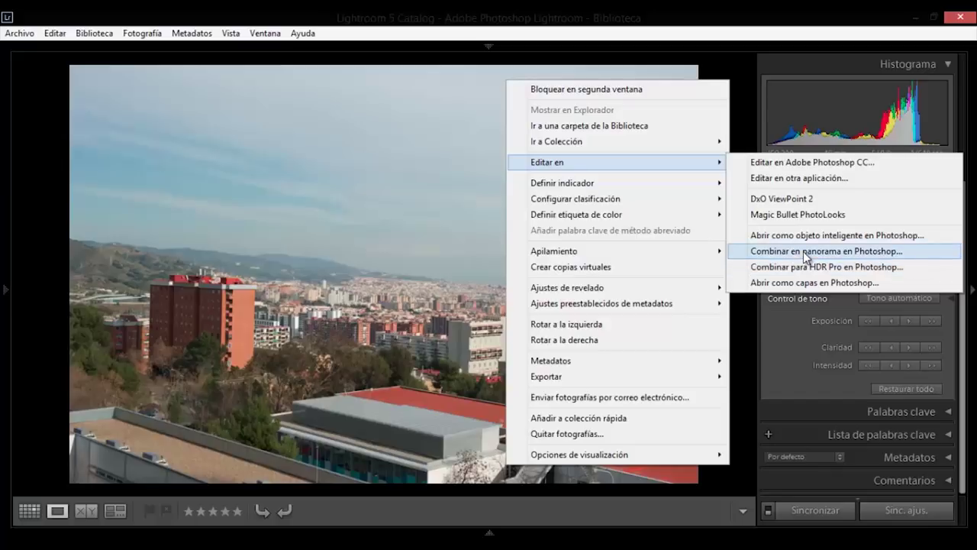
- Merge the six photos into a Photoshop panorama, proceeding past the Camera Raw warning
{"action": "left_click", "coordinate": [803, 253]}
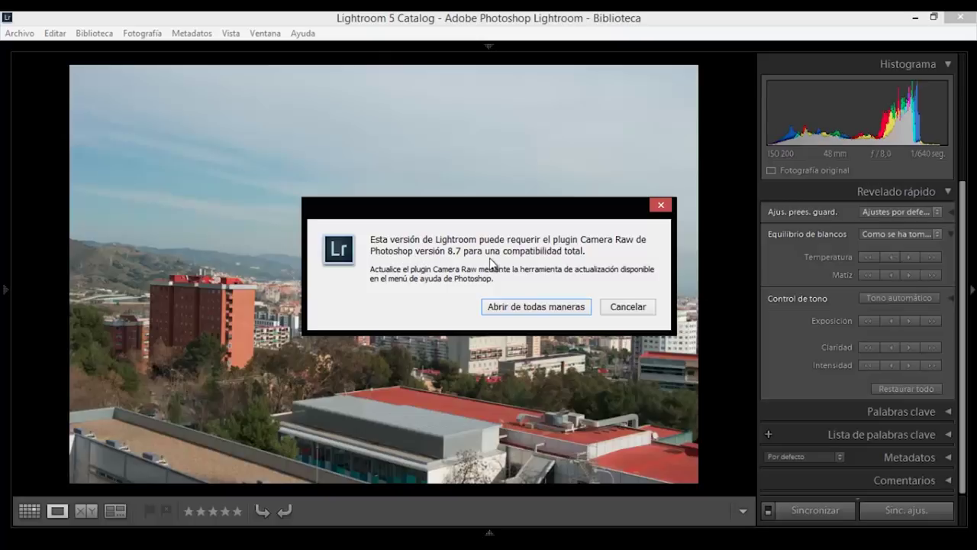
{"action": "left_click", "coordinate": [558, 315]}
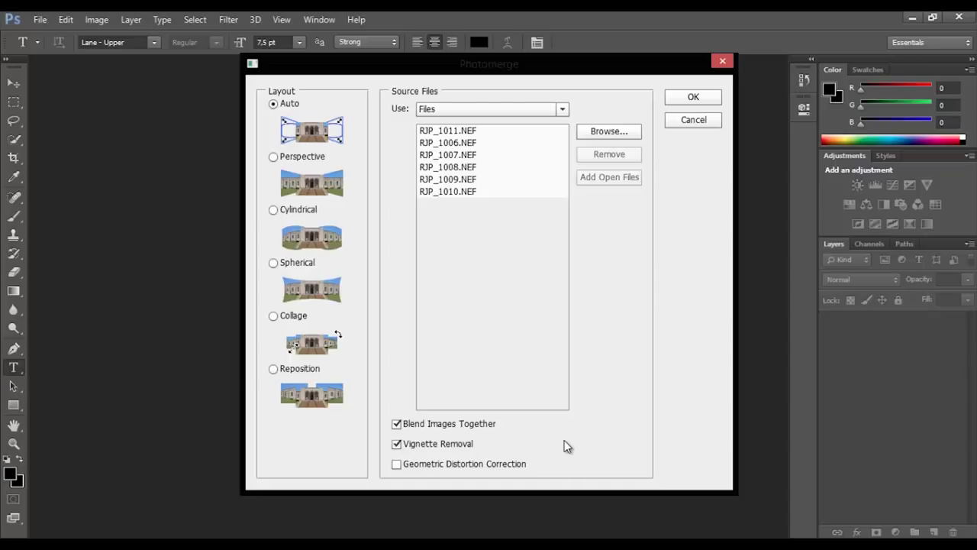
- Enable Geometric Distortion Correction in Photomerge and build the six-photo panorama
{"action": "left_click", "coordinate": [396, 465]}
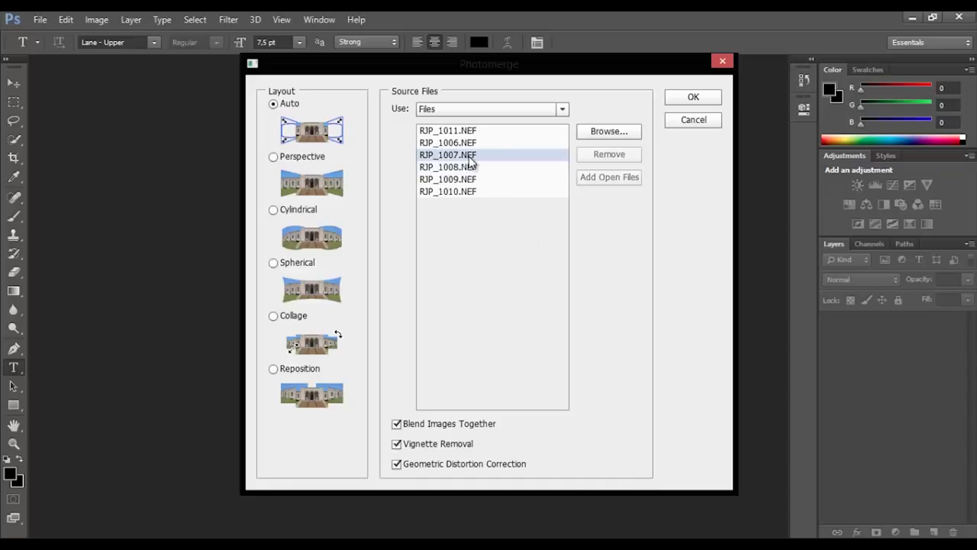
{"action": "left_click", "coordinate": [684, 103]}
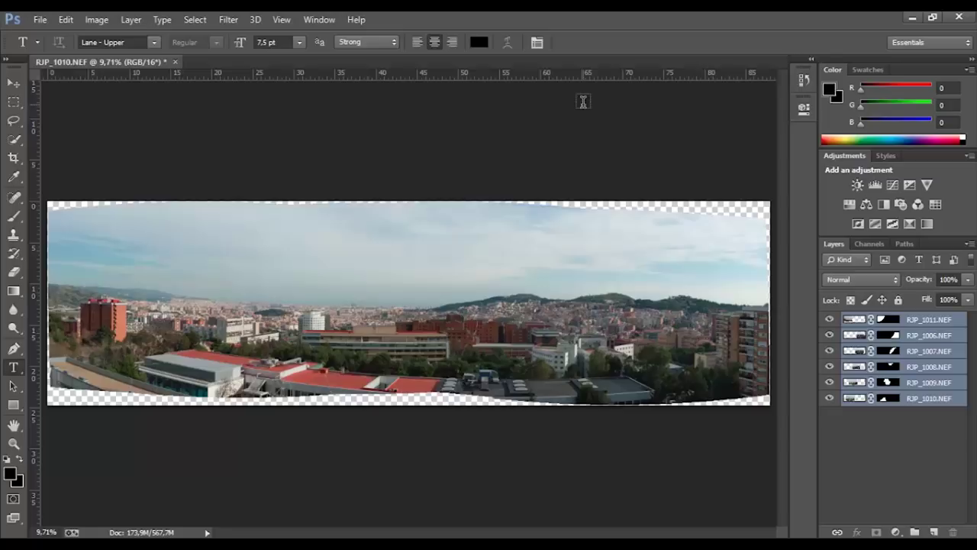
- Save the panorama as RJP_1010.tif, accepting TIFF options and keeping the layers
{"action": "left_click", "coordinate": [43, 22]}
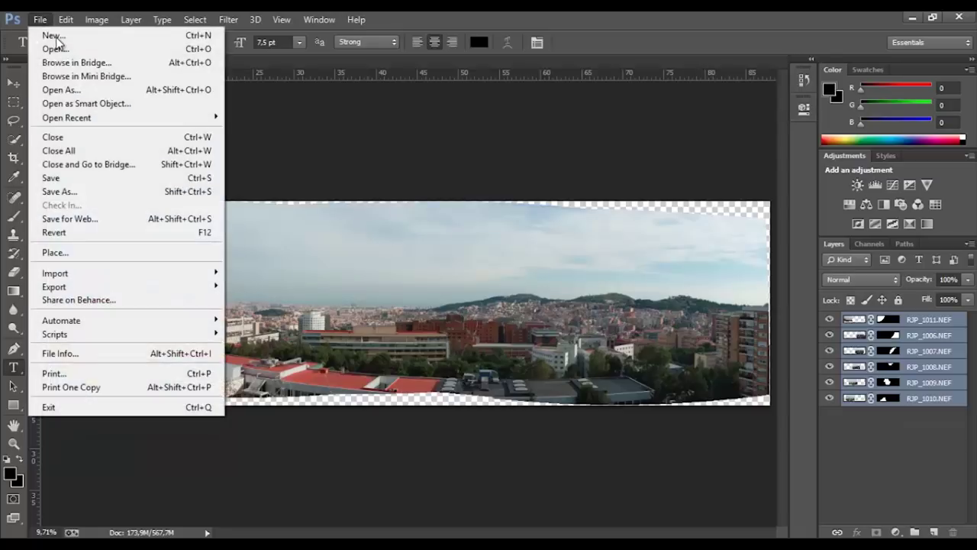
{"action": "left_click", "coordinate": [112, 194]}
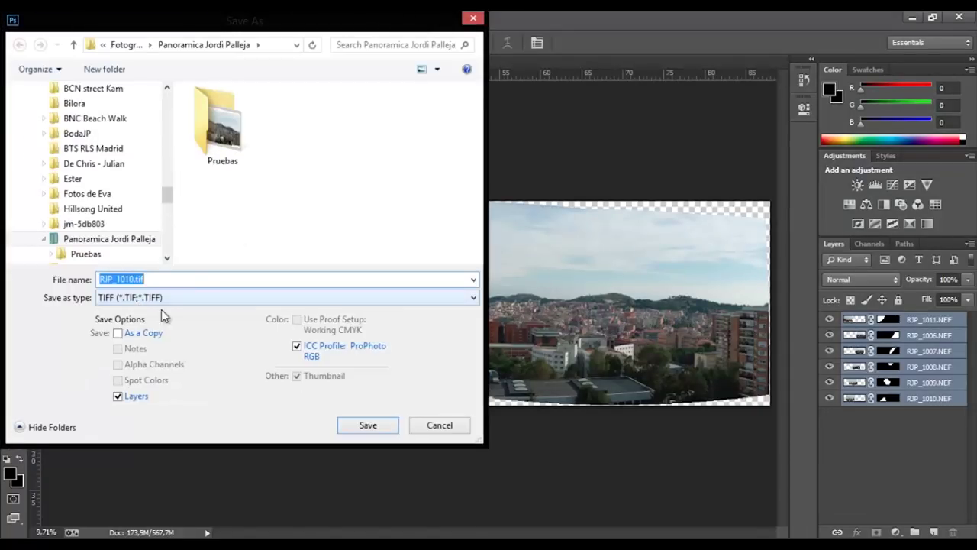
{"action": "left_click", "coordinate": [356, 426]}
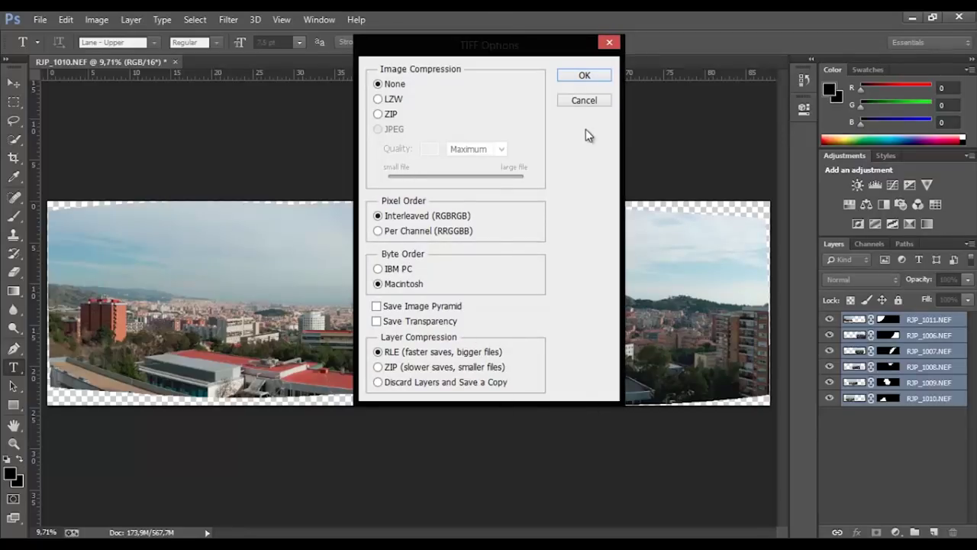
{"action": "left_click", "coordinate": [584, 80]}
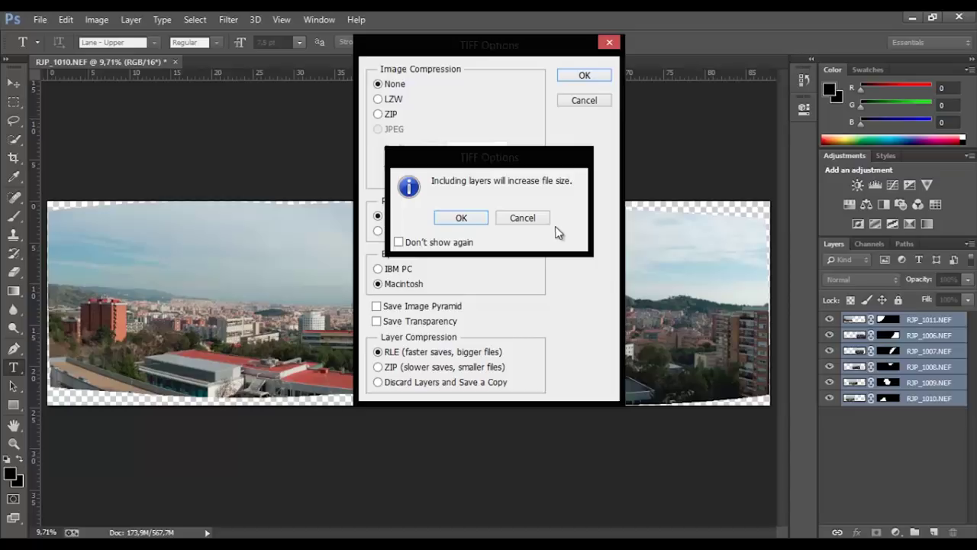
{"action": "left_click", "coordinate": [461, 218]}
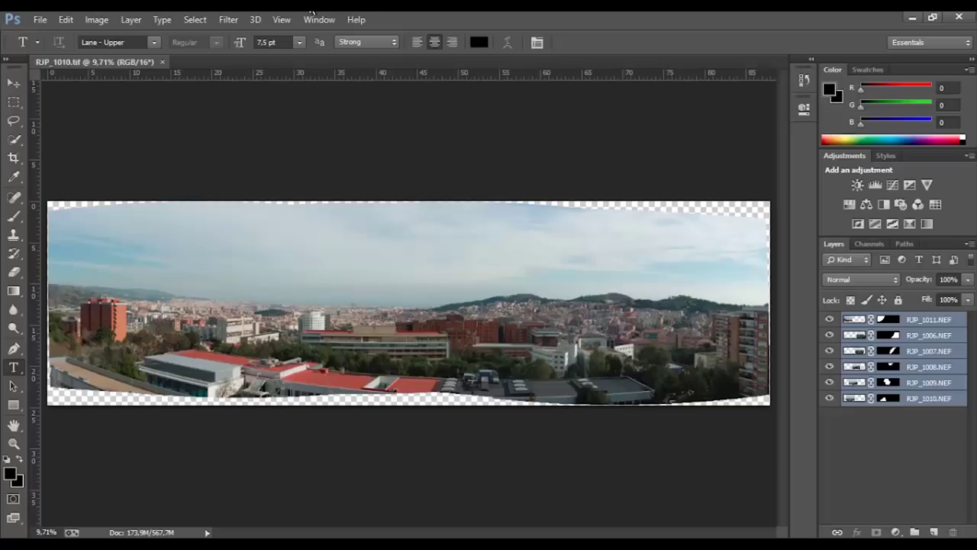
- Save a copy as RJP_1010.jpg in JPEG format at maximum quality
{"action": "left_click", "coordinate": [38, 20]}
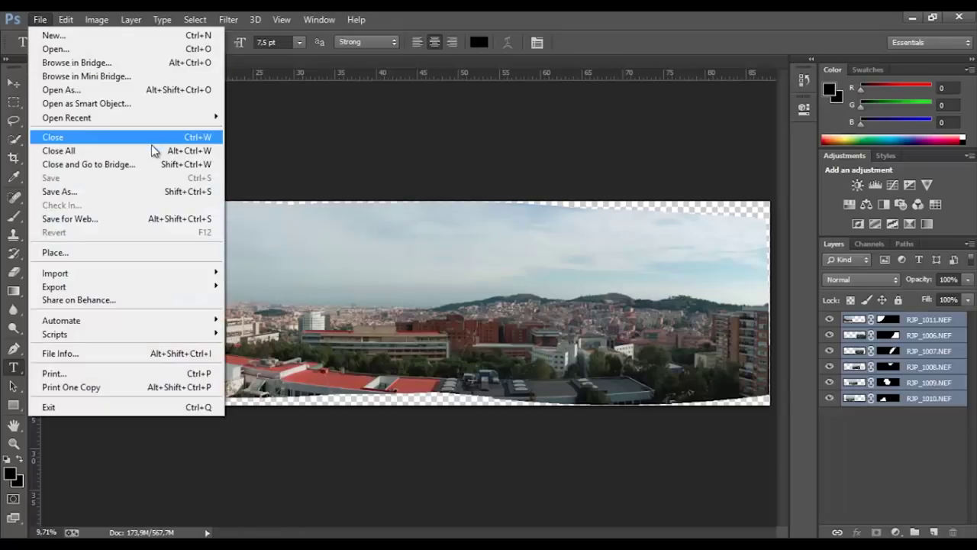
{"action": "left_click", "coordinate": [150, 196]}
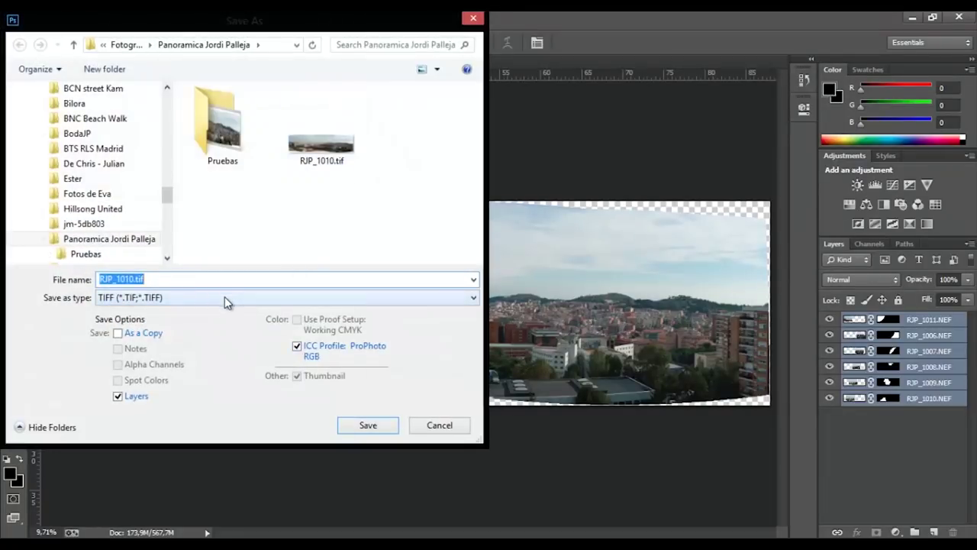
{"action": "left_click", "coordinate": [224, 298]}
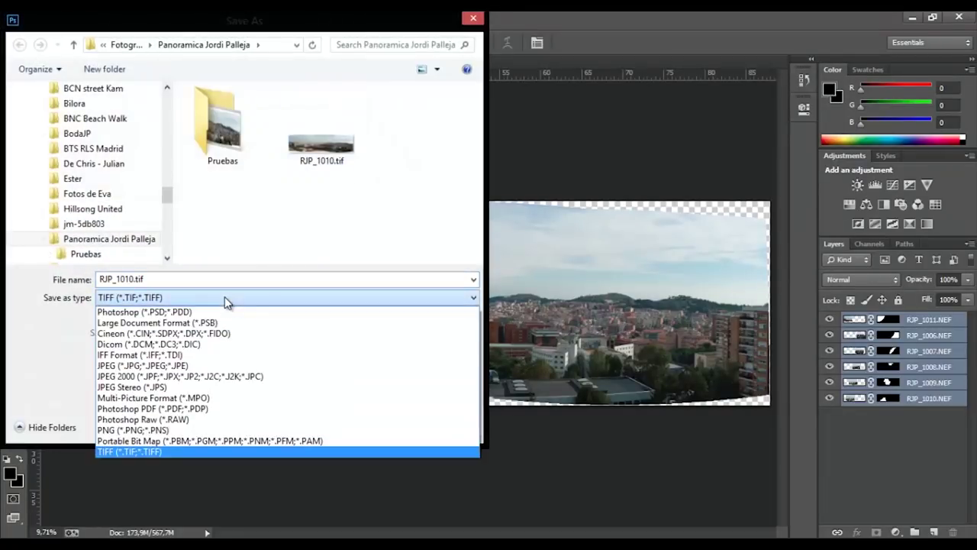
{"action": "left_click", "coordinate": [229, 365]}
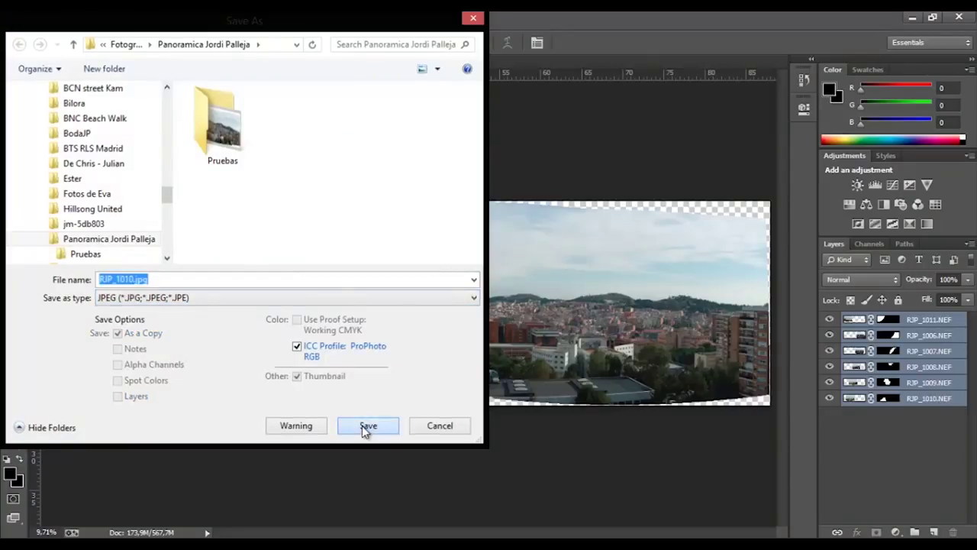
{"action": "left_click", "coordinate": [365, 428]}
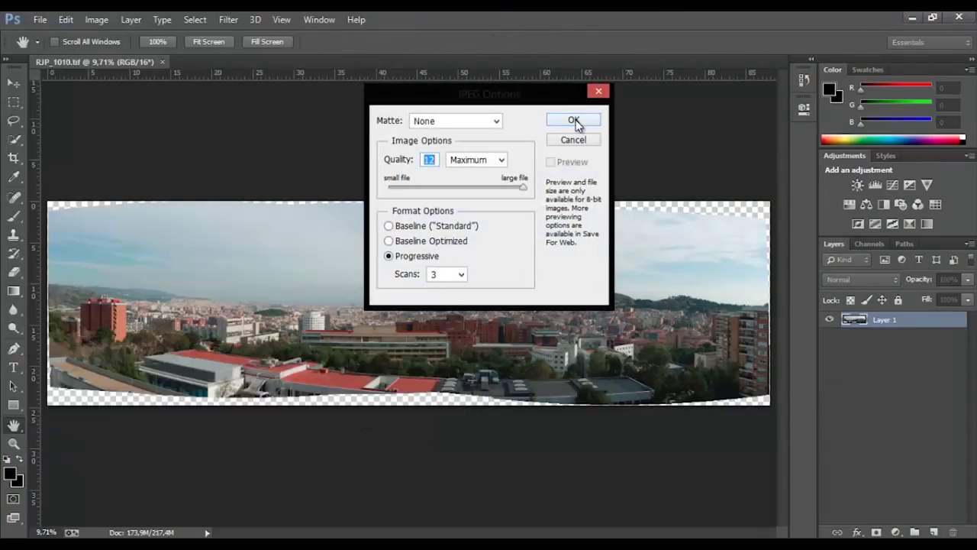
{"action": "left_click", "coordinate": [574, 122]}
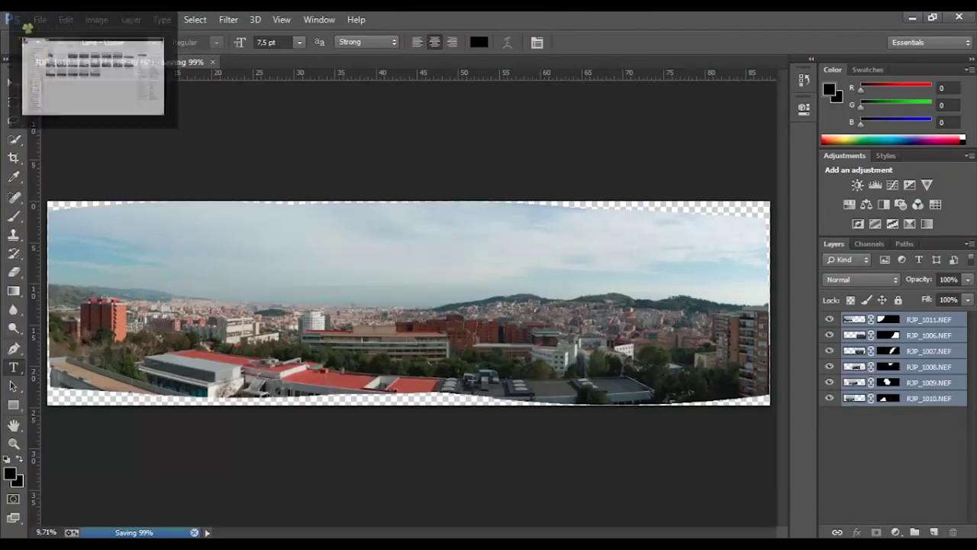
- Open RJP_1010.jpg from the panorama folder in Explorer
{"action": "left_click", "coordinate": [92, 81]}
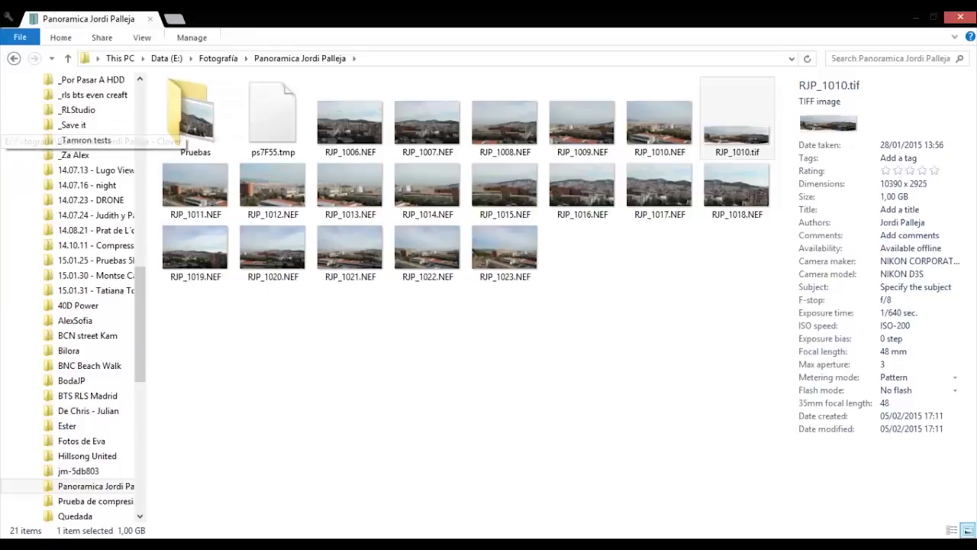
{"action": "left_click", "coordinate": [665, 292]}
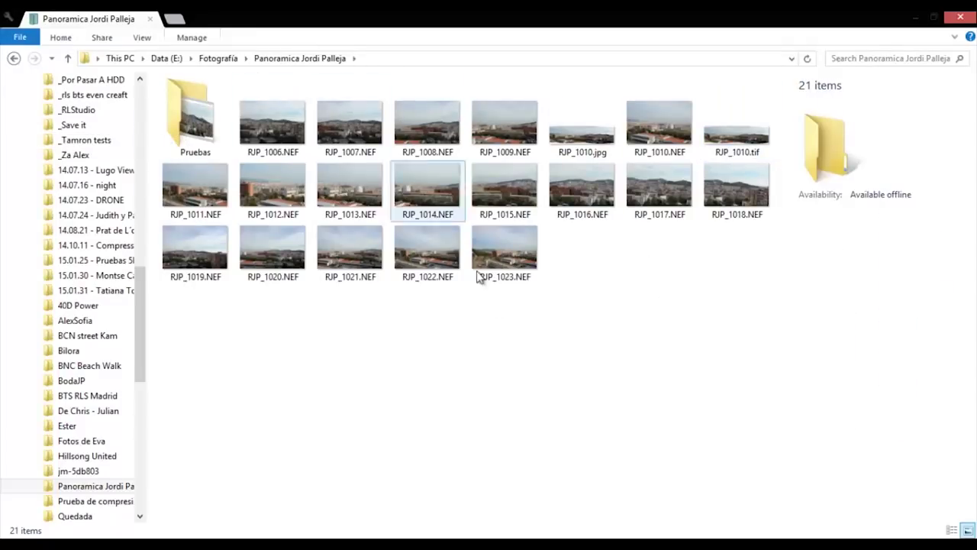
{"action": "double_click", "coordinate": [585, 143]}
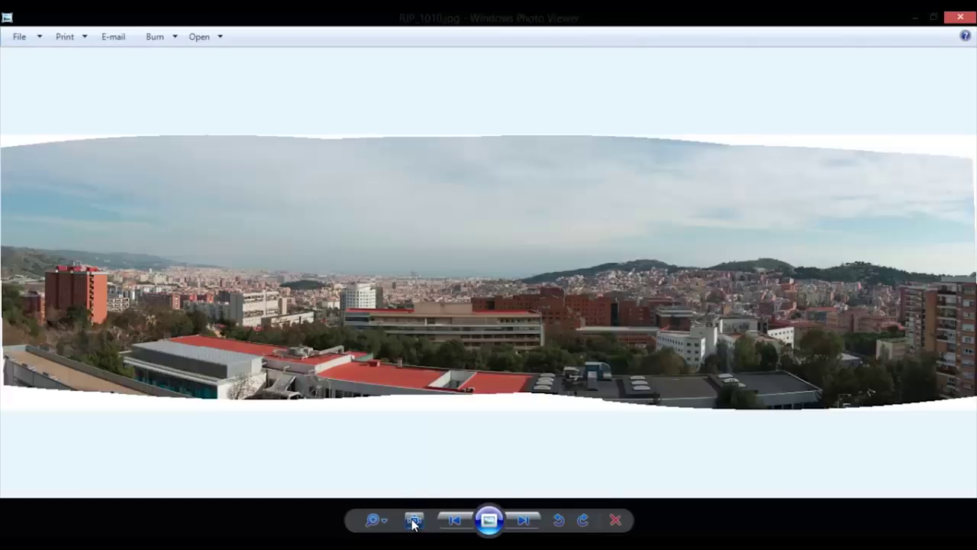
- View RJP_1010.jpg at actual size, pan to the lower buildings, refit it, and close the viewer
{"action": "left_click", "coordinate": [413, 520]}
{"action": "left_click_drag", "start_coordinate": [379, 336], "coordinate": [275, 113]}
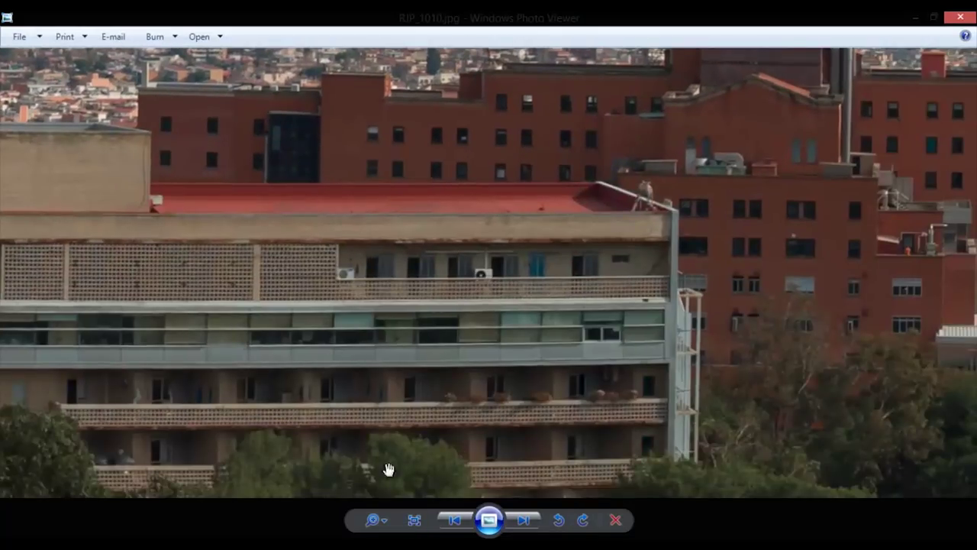
{"action": "left_click", "coordinate": [414, 520]}
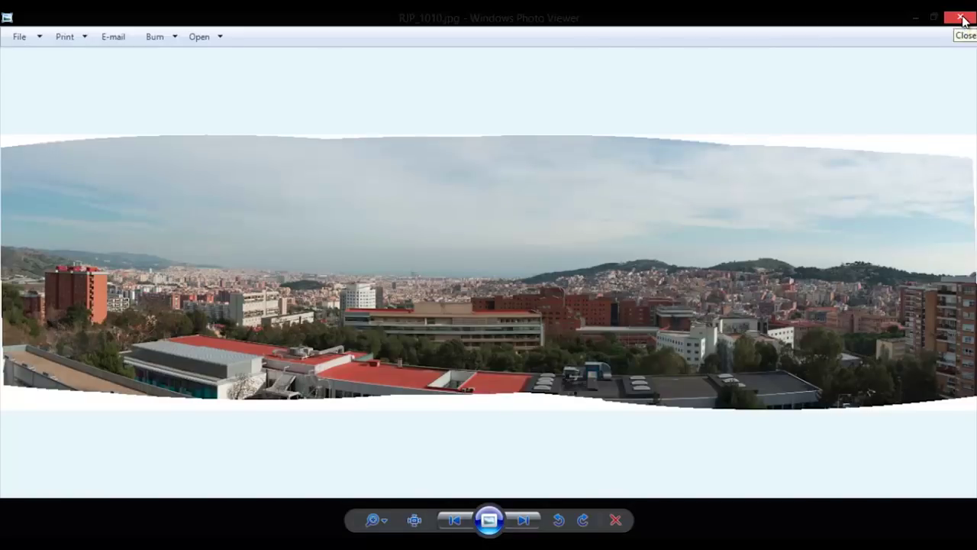
{"action": "left_click", "coordinate": [960, 19]}
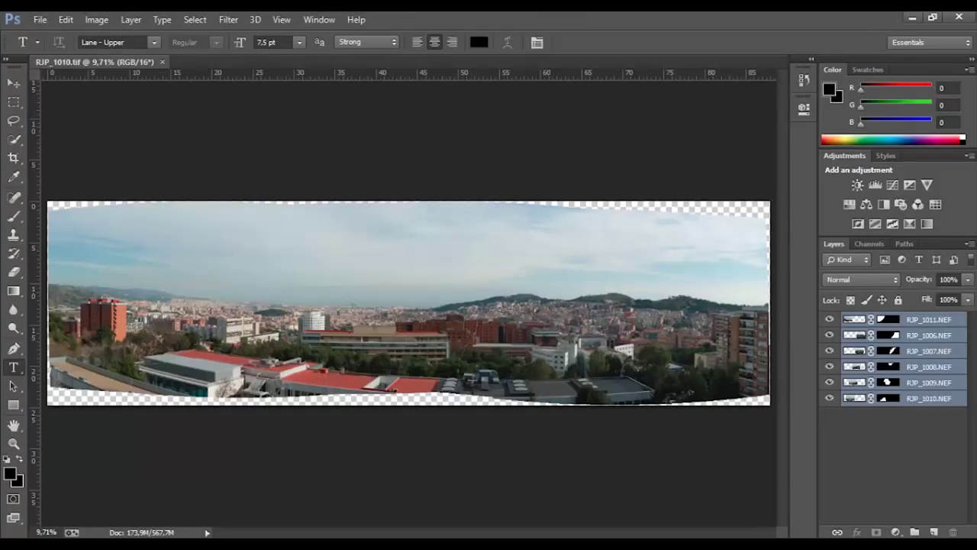
{"action": "key", "text": "ctrl+shift+Escape"}
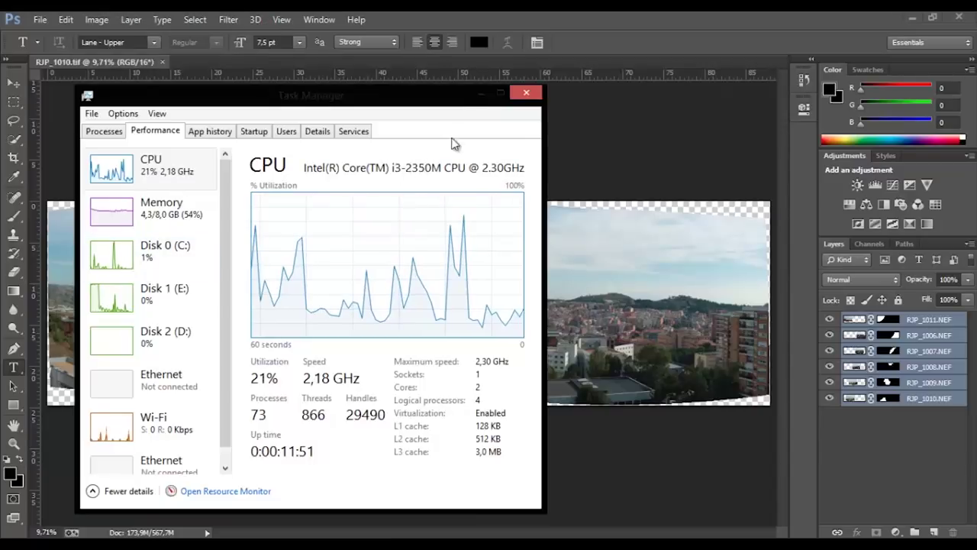
{"action": "left_click", "coordinate": [480, 92]}
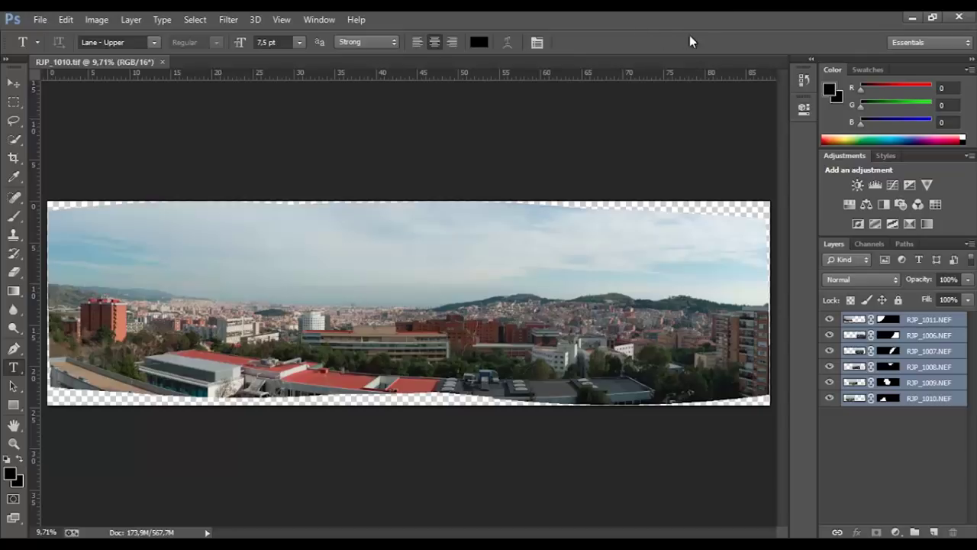
- Leave Photoshop, inspect the stitched panorama at 1:1 in Library, then fit it and switch to Develop
{"action": "left_click", "coordinate": [959, 16]}
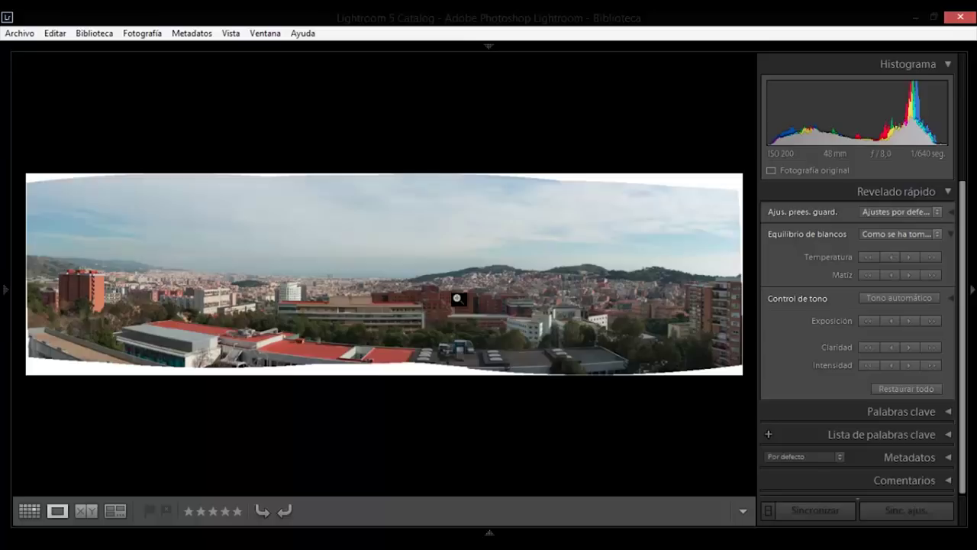
{"action": "left_click", "coordinate": [456, 298]}
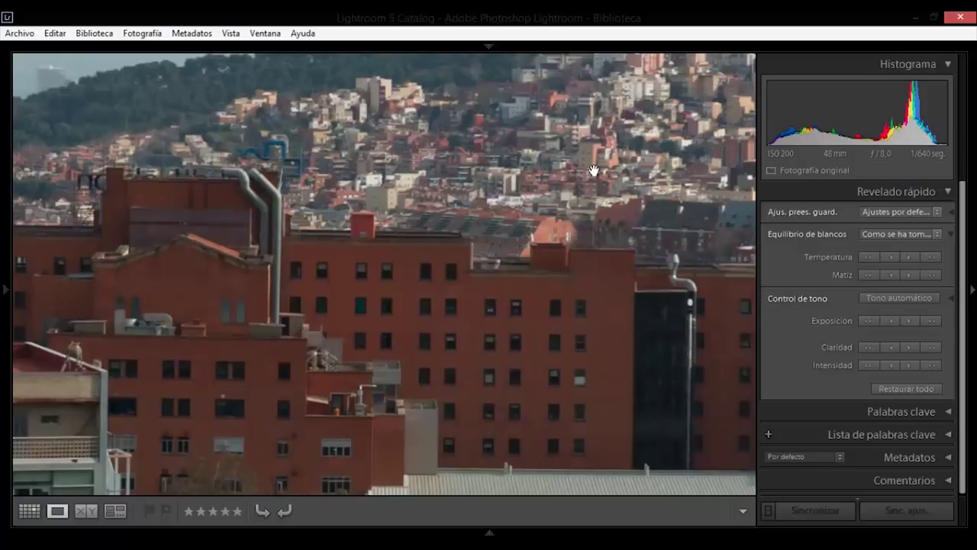
{"action": "left_click", "coordinate": [595, 174]}
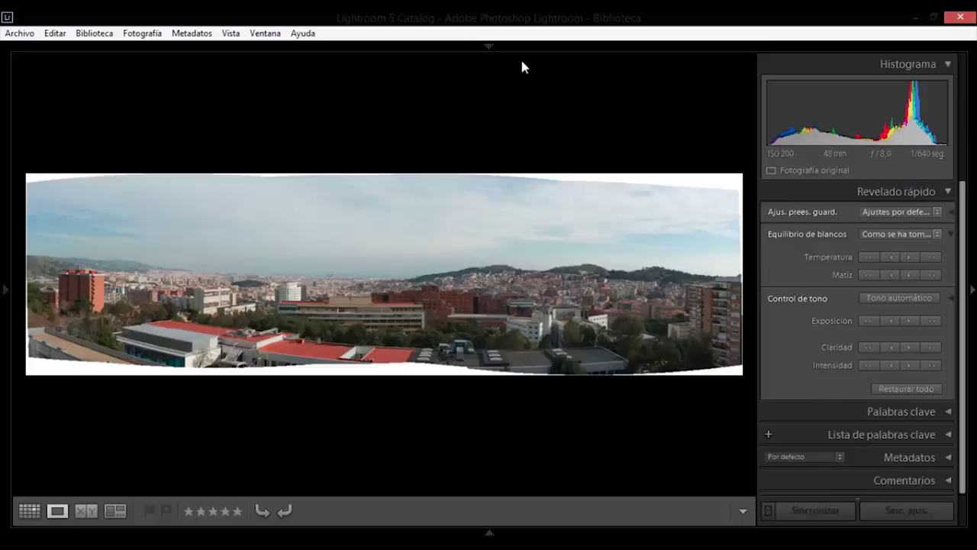
{"action": "mouse_move", "coordinate": [489, 46]}
{"action": "left_click", "coordinate": [633, 73]}
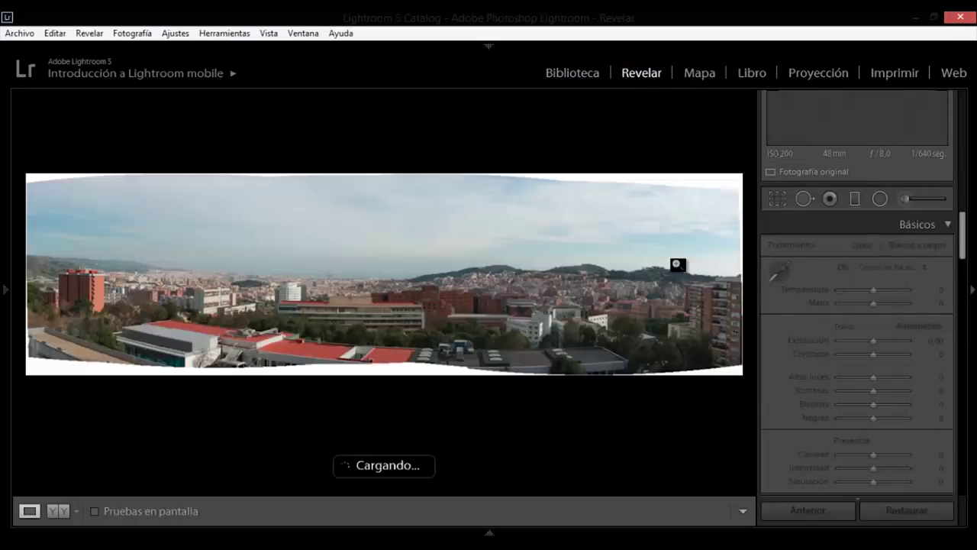
- Crop the panorama's top, bottom and left edges inward past the white, warped borders
{"action": "left_click", "coordinate": [777, 199]}
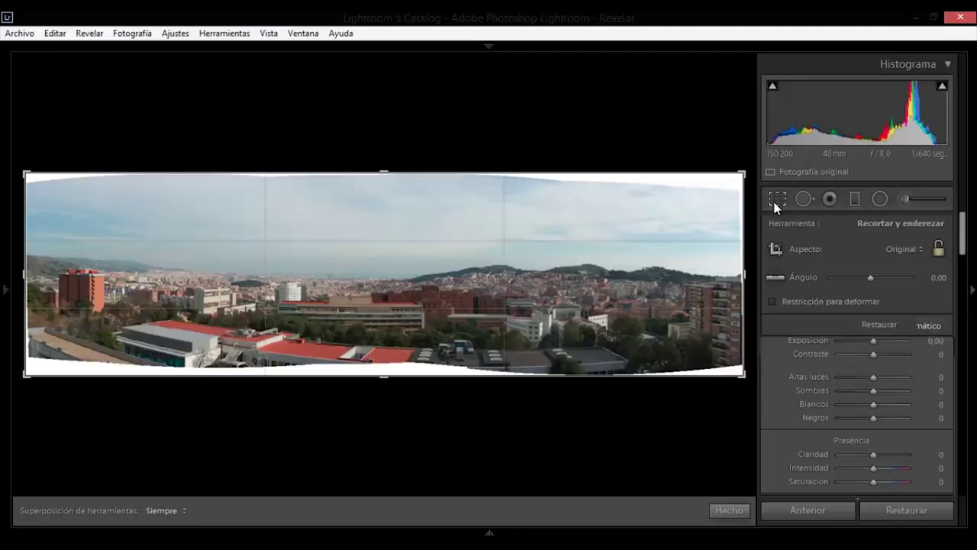
{"action": "left_click_drag", "start_coordinate": [397, 180], "coordinate": [389, 183]}
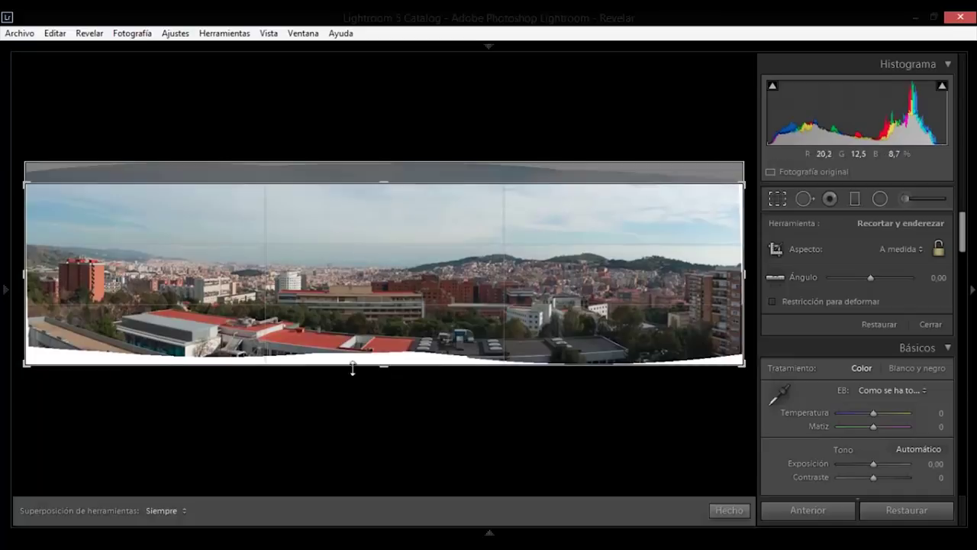
{"action": "left_click_drag", "start_coordinate": [384, 366], "coordinate": [386, 362]}
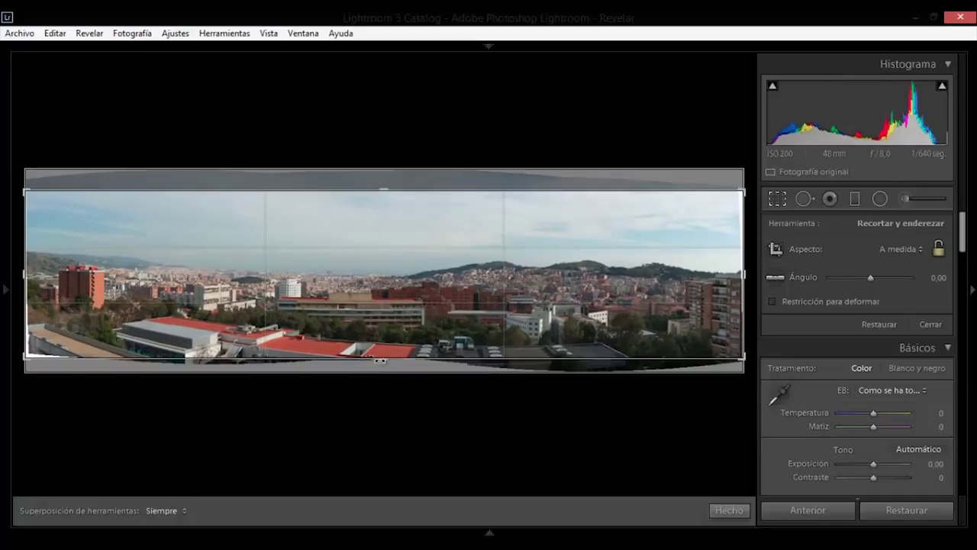
{"action": "left_click_drag", "start_coordinate": [385, 359], "coordinate": [384, 355]}
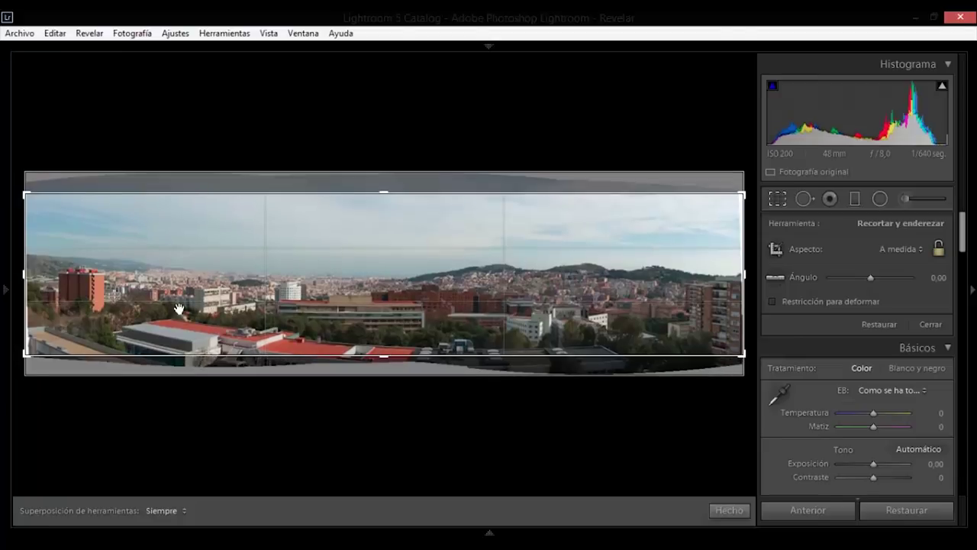
{"action": "left_click_drag", "start_coordinate": [26, 277], "coordinate": [27, 276]}
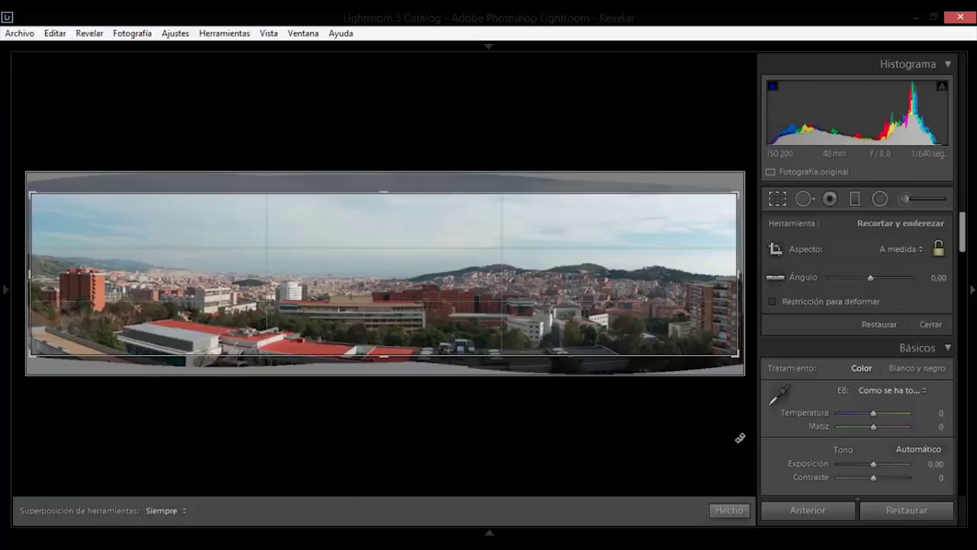
{"action": "left_click", "coordinate": [733, 511]}
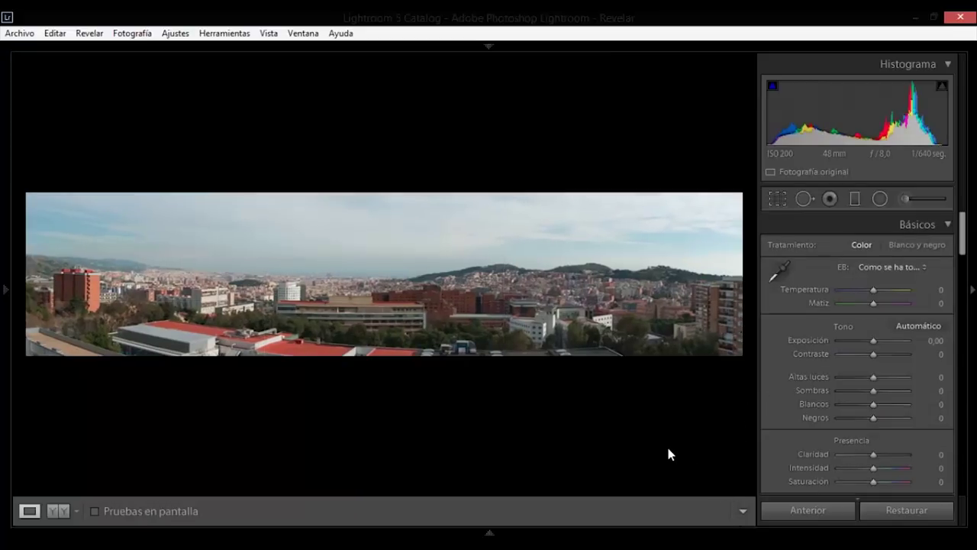
- After a 1:2 detail check, set exposure +0,31, blacks -56 and clarity +10
{"action": "left_click", "coordinate": [4, 265]}
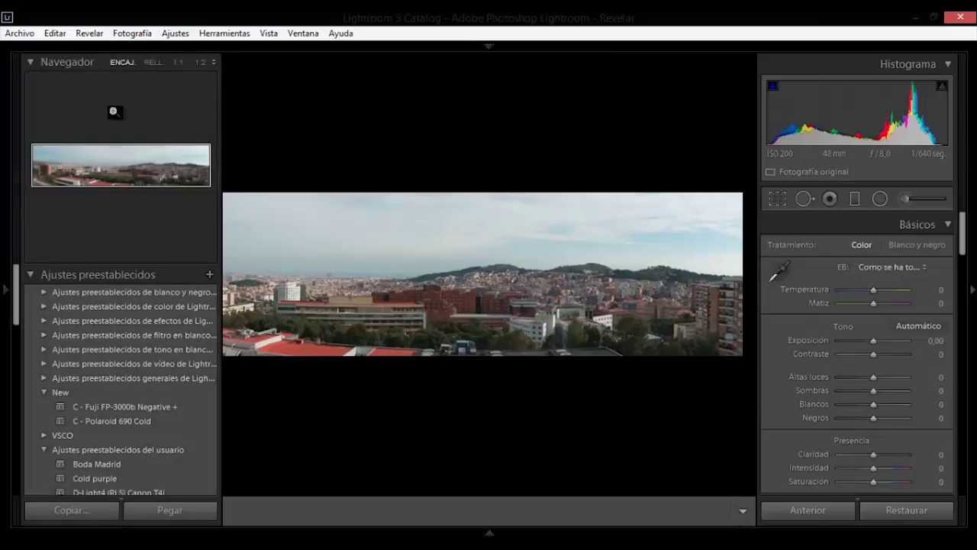
{"action": "left_click", "coordinate": [201, 62]}
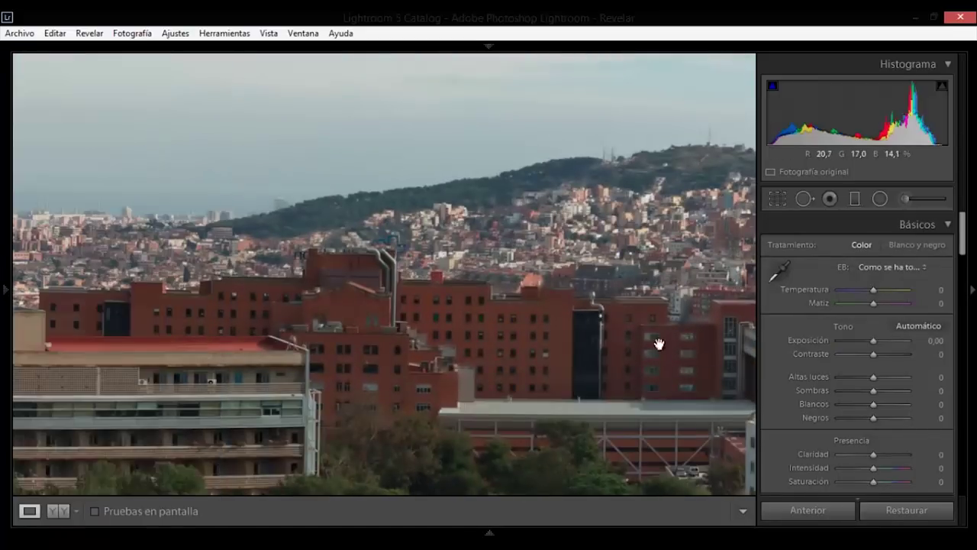
{"action": "left_click", "coordinate": [621, 322]}
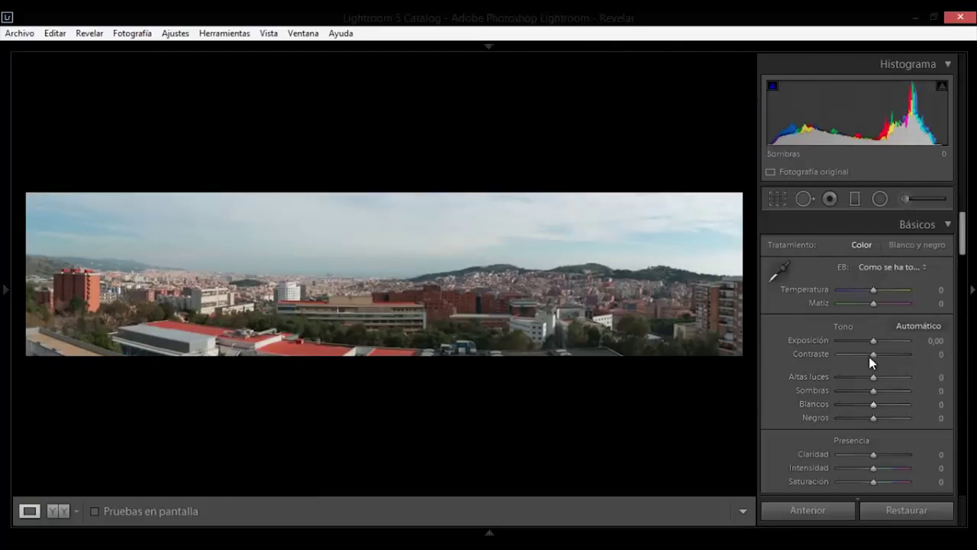
{"action": "left_click_drag", "start_coordinate": [873, 340], "coordinate": [875, 341]}
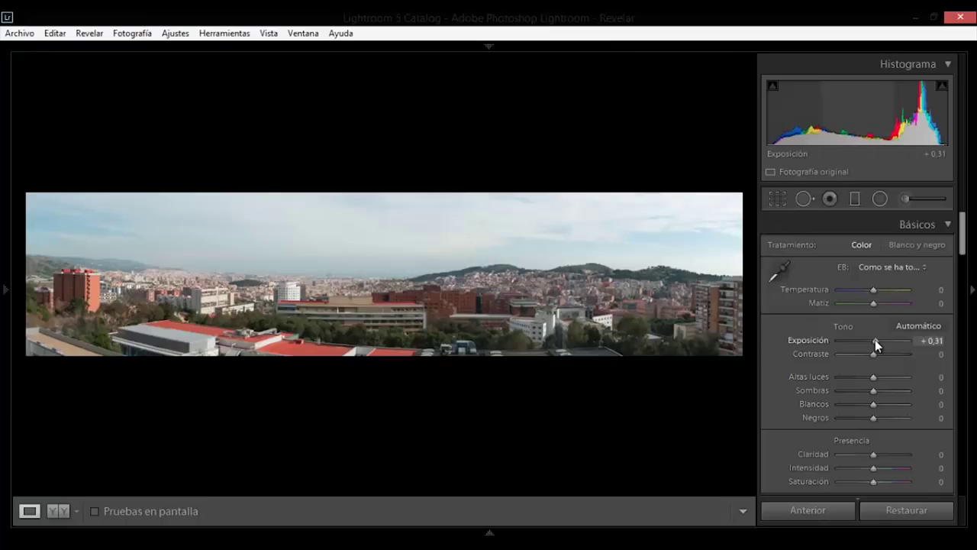
{"action": "left_click_drag", "start_coordinate": [871, 418], "coordinate": [854, 416]}
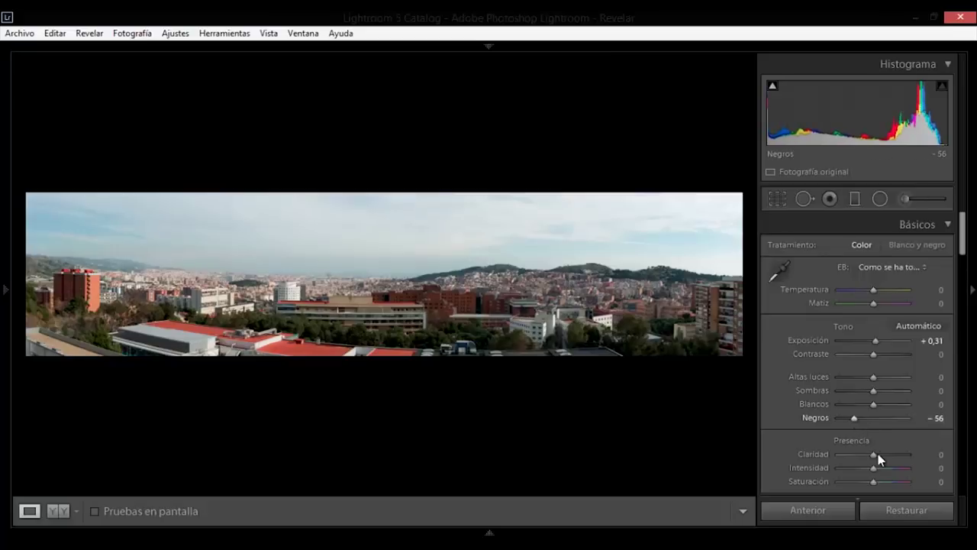
{"action": "left_click_drag", "start_coordinate": [873, 452], "coordinate": [876, 453]}
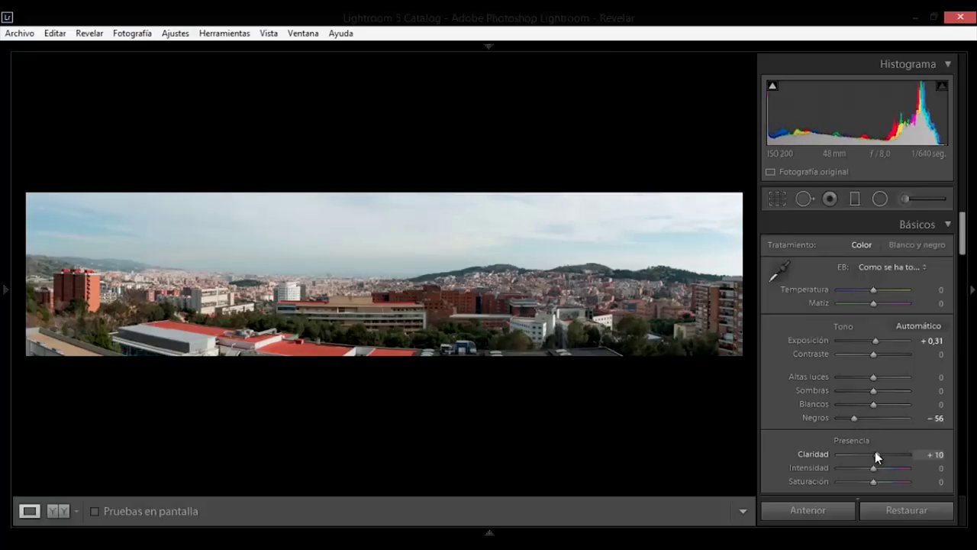
- Set highlights to -25, whites to +19 and vibrance to +6
{"action": "left_click", "coordinate": [857, 377]}
{"action": "double_click", "coordinate": [866, 377]}
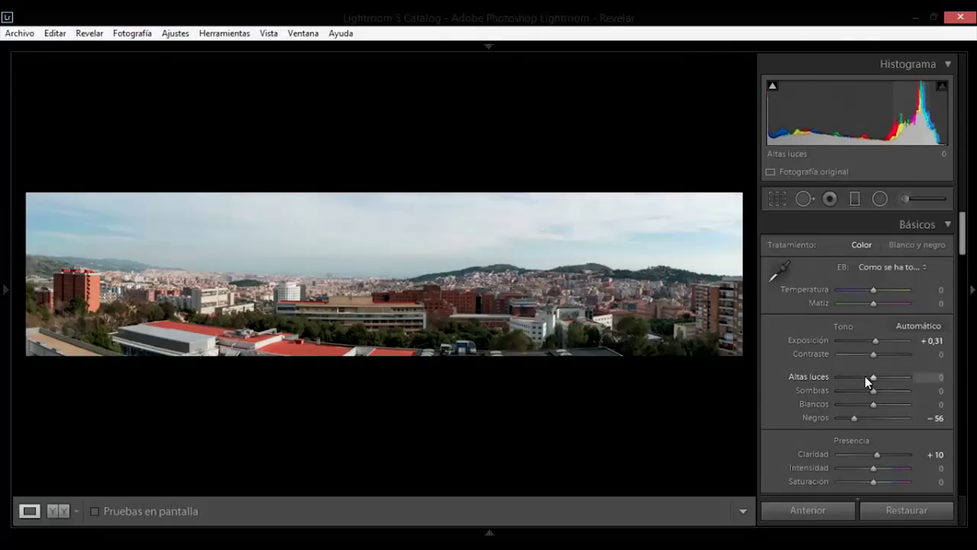
{"action": "left_click_drag", "start_coordinate": [862, 376], "coordinate": [882, 403]}
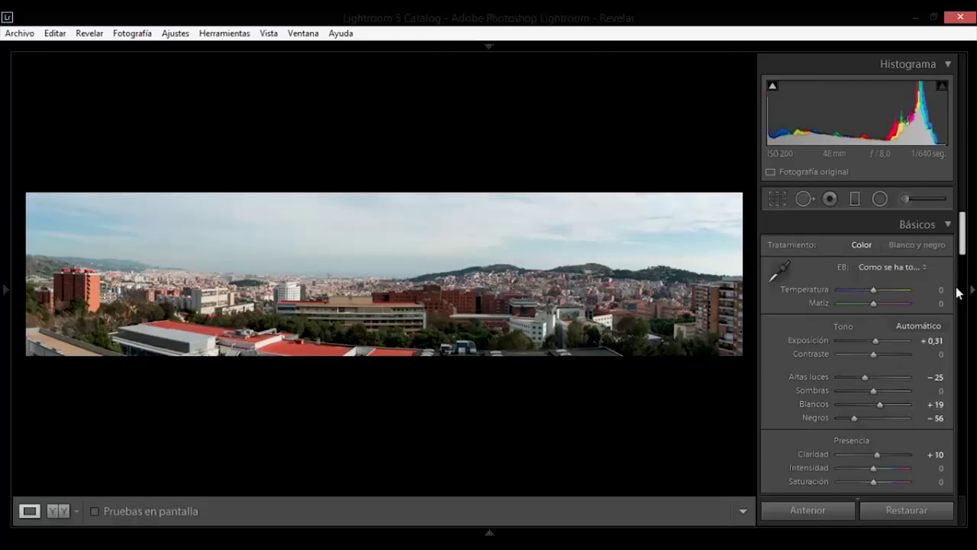
{"action": "left_click_drag", "start_coordinate": [875, 468], "coordinate": [875, 468]}
{"action": "left_click_drag", "start_coordinate": [963, 229], "coordinate": [952, 315]}
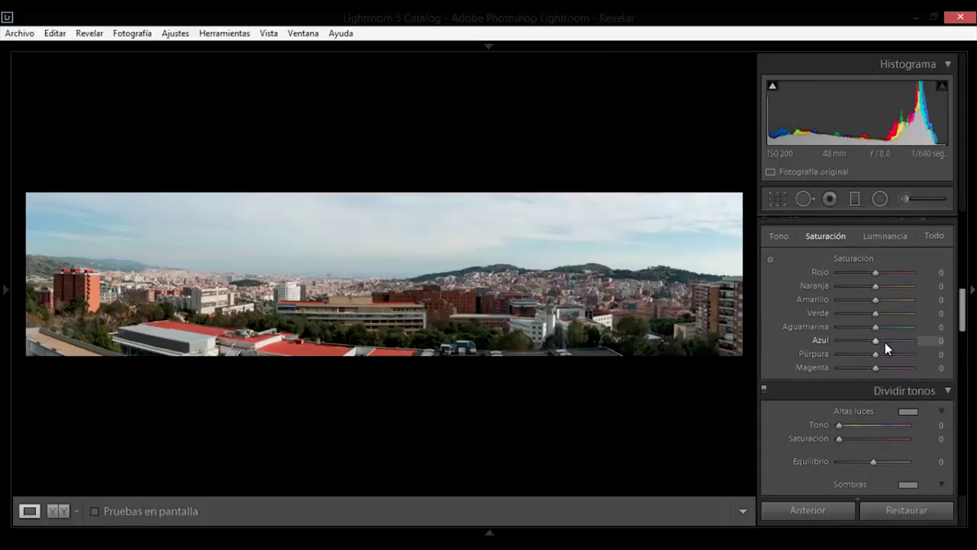
- In HSL Saturation, set Azul (blue) and Amarillo (yellow) to +31 each
{"action": "left_click", "coordinate": [888, 340]}
{"action": "left_click_drag", "start_coordinate": [878, 300], "coordinate": [929, 304]}
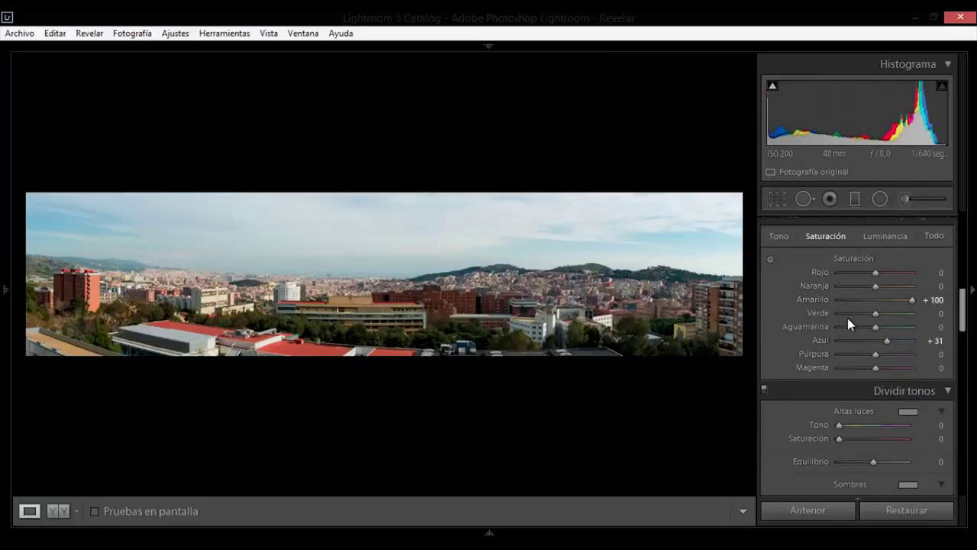
{"action": "double_click", "coordinate": [912, 299]}
{"action": "double_click", "coordinate": [912, 313]}
{"action": "left_click_drag", "start_coordinate": [930, 300], "coordinate": [887, 300]}
{"action": "left_click_drag", "start_coordinate": [963, 305], "coordinate": [959, 354]}
{"action": "left_click_drag", "start_coordinate": [879, 338], "coordinate": [856, 343]}
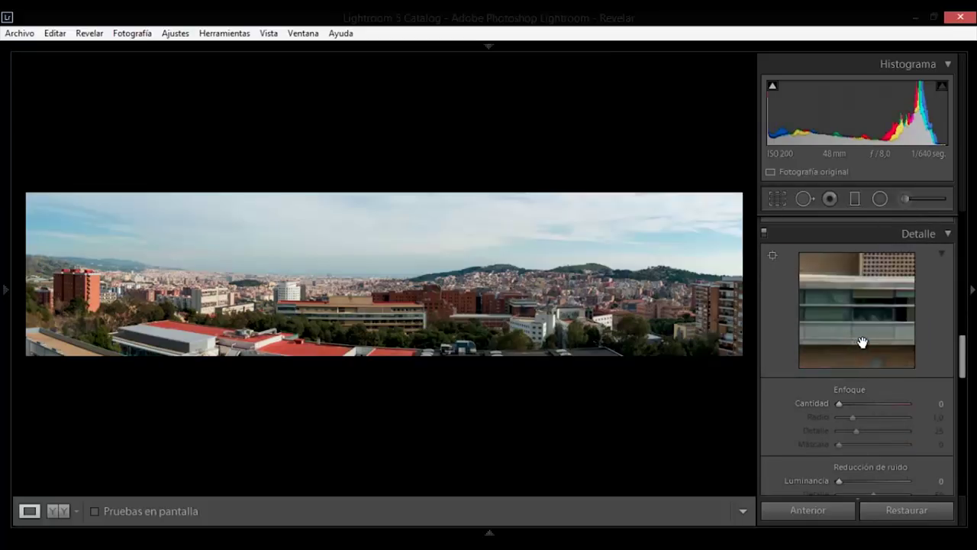
- Set sharpening to amount 73, radius 1,3 and detail 59, checking buildings and sky at 1:1
{"action": "left_click", "coordinate": [871, 405]}
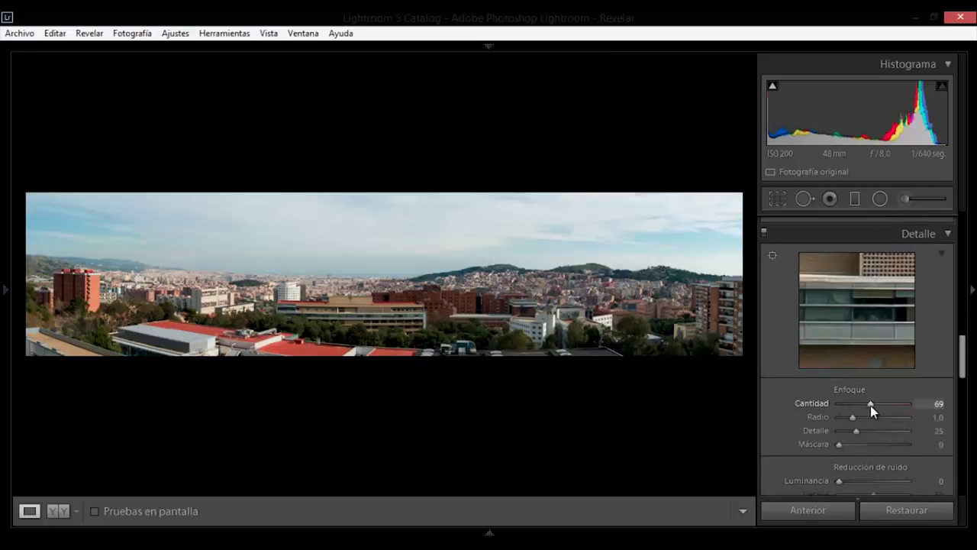
{"action": "left_click", "coordinate": [860, 418]}
{"action": "left_click_drag", "start_coordinate": [875, 274], "coordinate": [840, 345]}
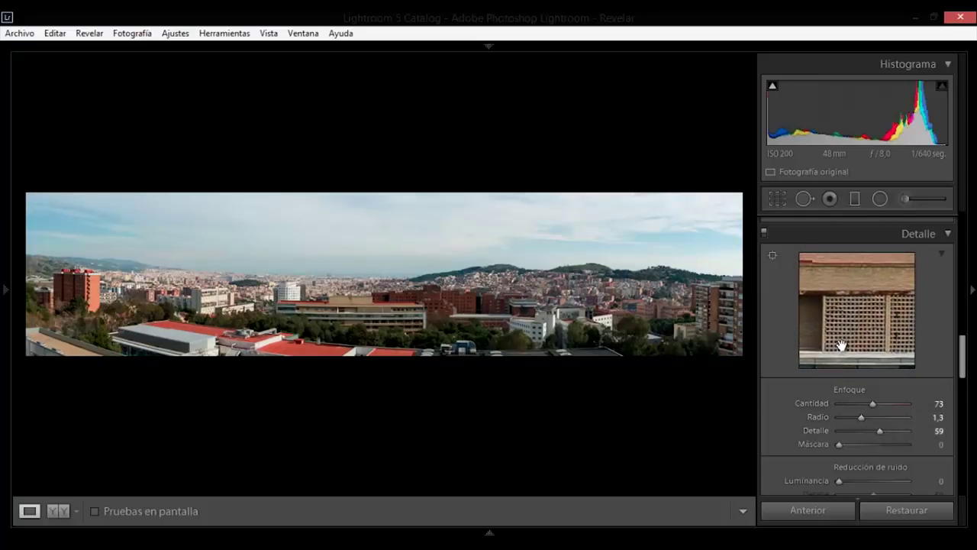
{"action": "left_click", "coordinate": [384, 323]}
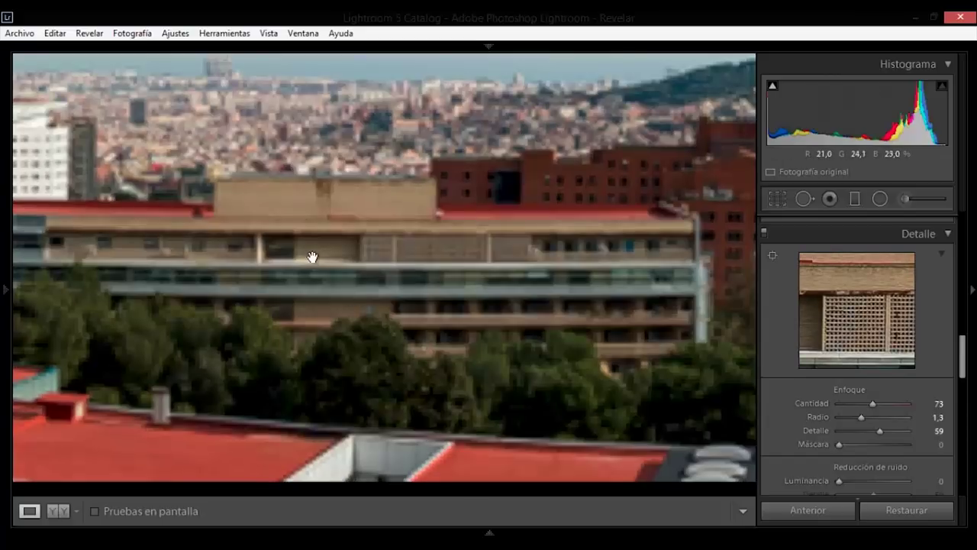
{"action": "left_click_drag", "start_coordinate": [309, 228], "coordinate": [563, 349]}
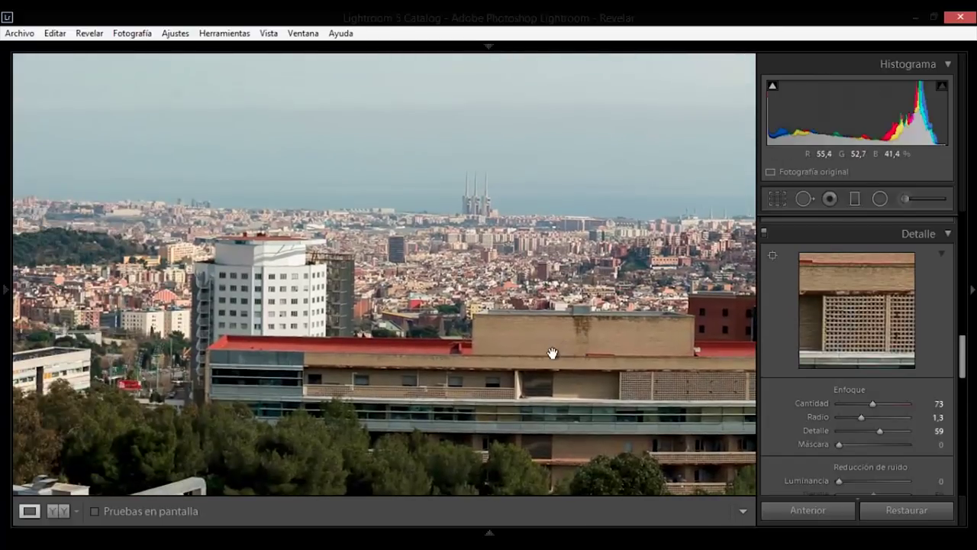
{"action": "left_click_drag", "start_coordinate": [240, 279], "coordinate": [285, 369]}
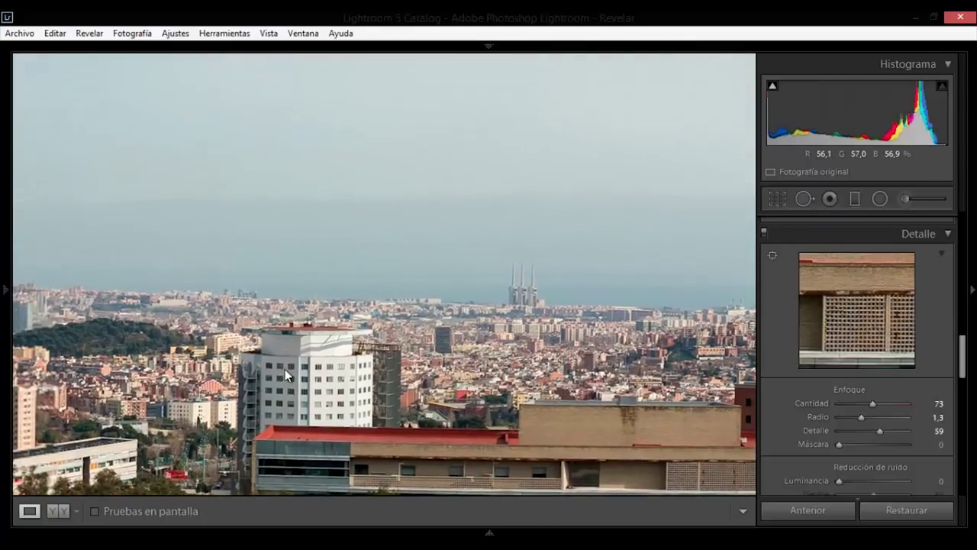
{"action": "left_click", "coordinate": [286, 371]}
{"action": "left_click_drag", "start_coordinate": [962, 353], "coordinate": [960, 403]}
{"action": "left_click", "coordinate": [836, 314]}
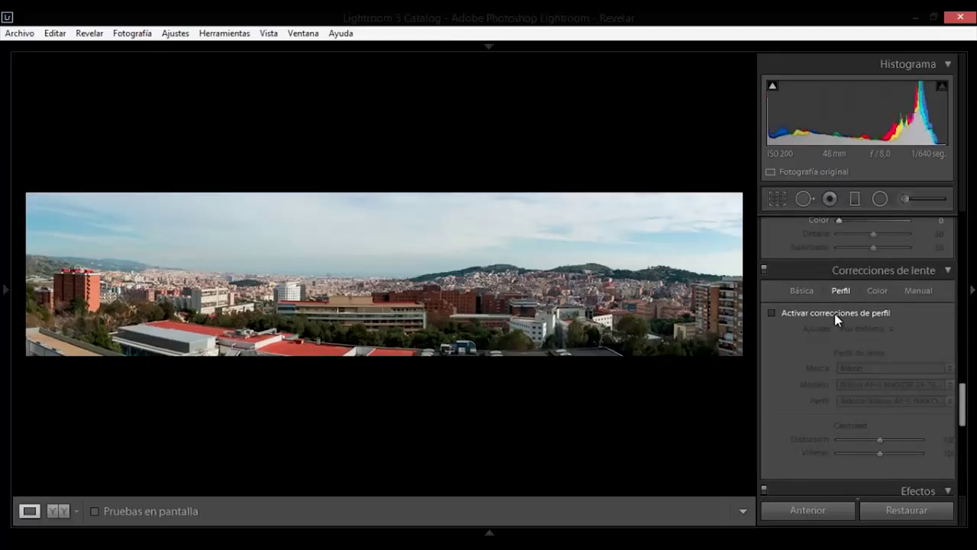
{"action": "left_click", "coordinate": [837, 319]}
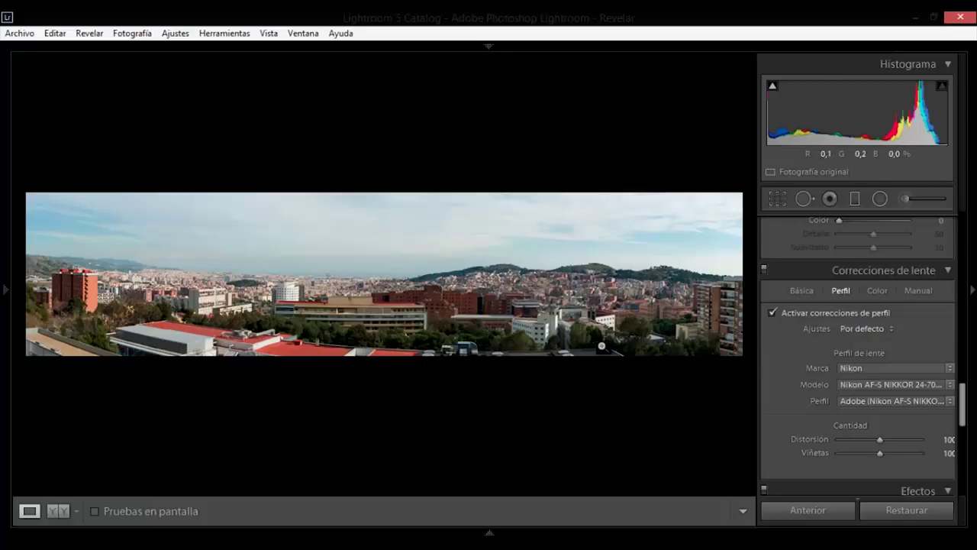
{"action": "left_click", "coordinate": [771, 313]}
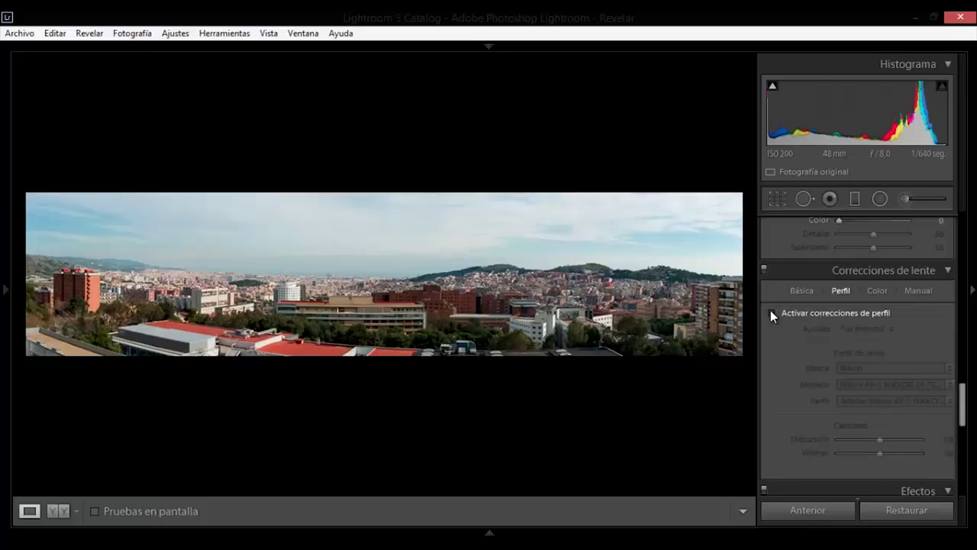
{"action": "mouse_move", "coordinate": [962, 397]}
{"action": "left_mouse_down"}
{"action": "mouse_move", "coordinate": [963, 439]}
{"action": "mouse_move", "coordinate": [961, 208]}
{"action": "left_mouse_up"}
- Start Spot Removal with Visualize Spots on and zoom into the sky via the Navigator
{"action": "left_click", "coordinate": [805, 199]}
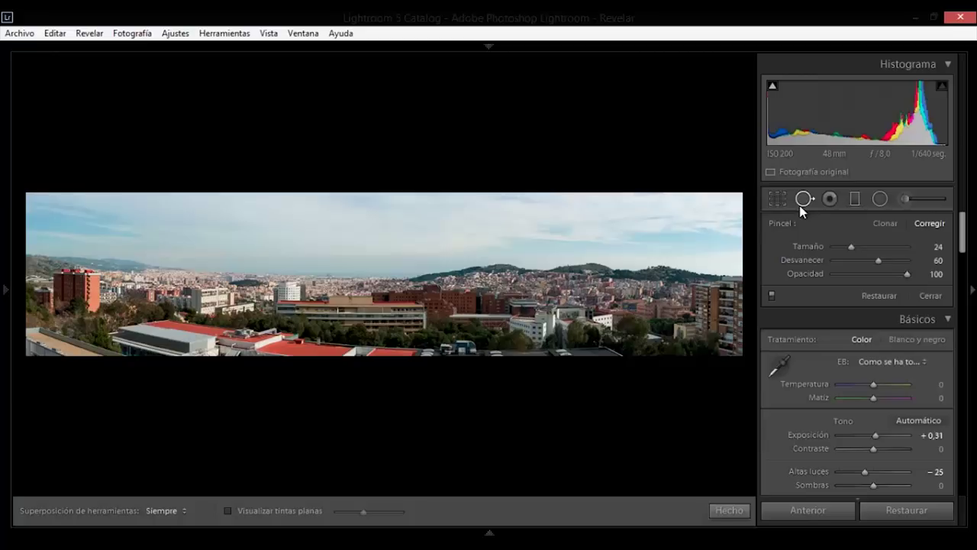
{"action": "left_click", "coordinate": [227, 510]}
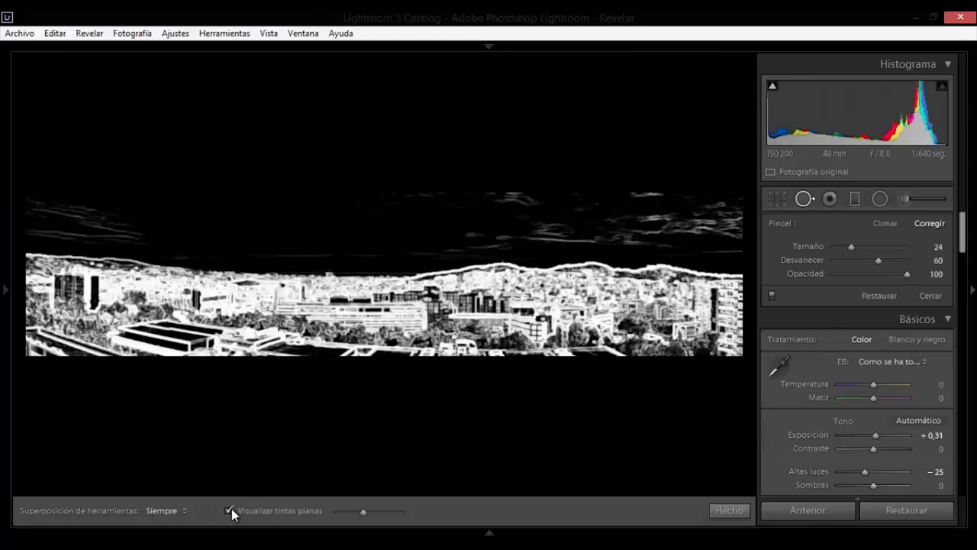
{"action": "mouse_move", "coordinate": [365, 518]}
{"action": "left_mouse_down"}
{"action": "mouse_move", "coordinate": [411, 515]}
{"action": "mouse_move", "coordinate": [388, 519]}
{"action": "left_mouse_up"}
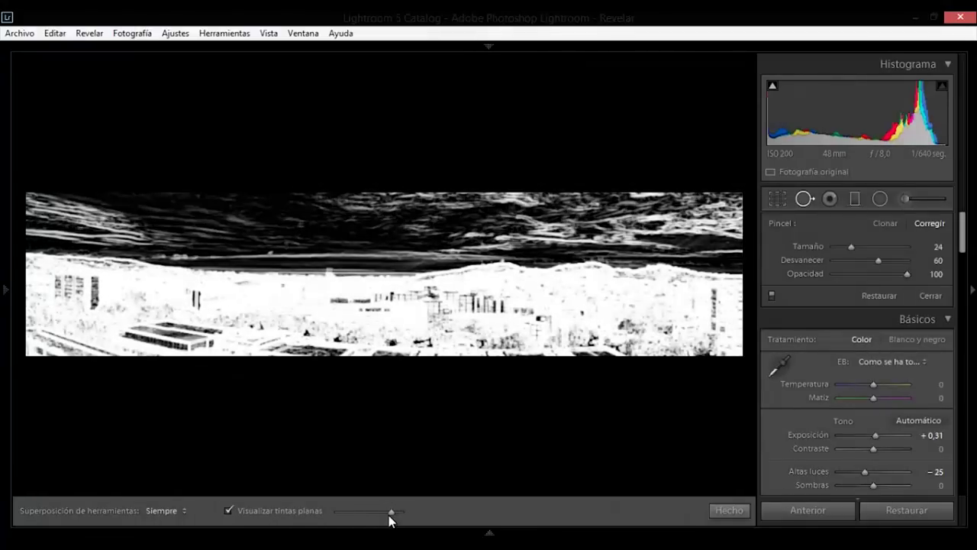
{"action": "left_click", "coordinate": [3, 243]}
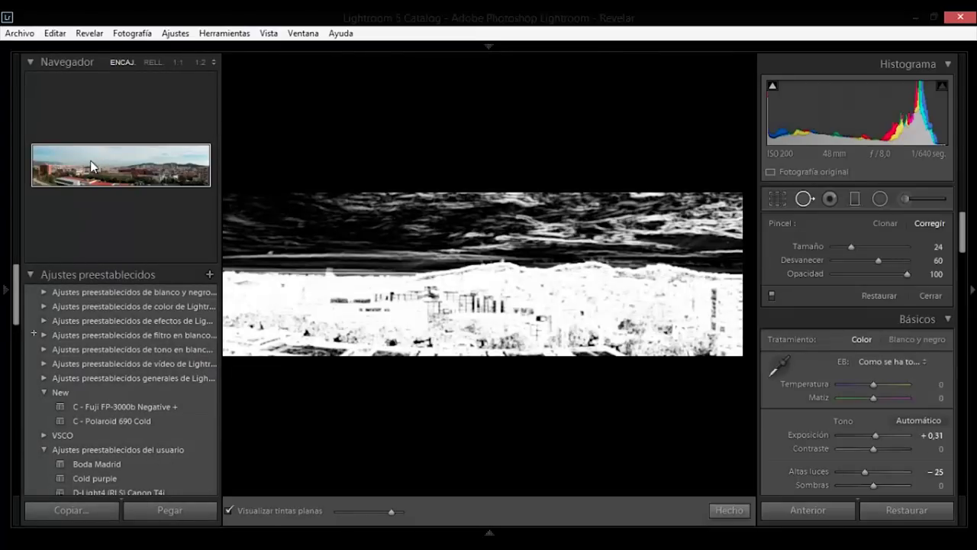
{"action": "left_click", "coordinate": [91, 166]}
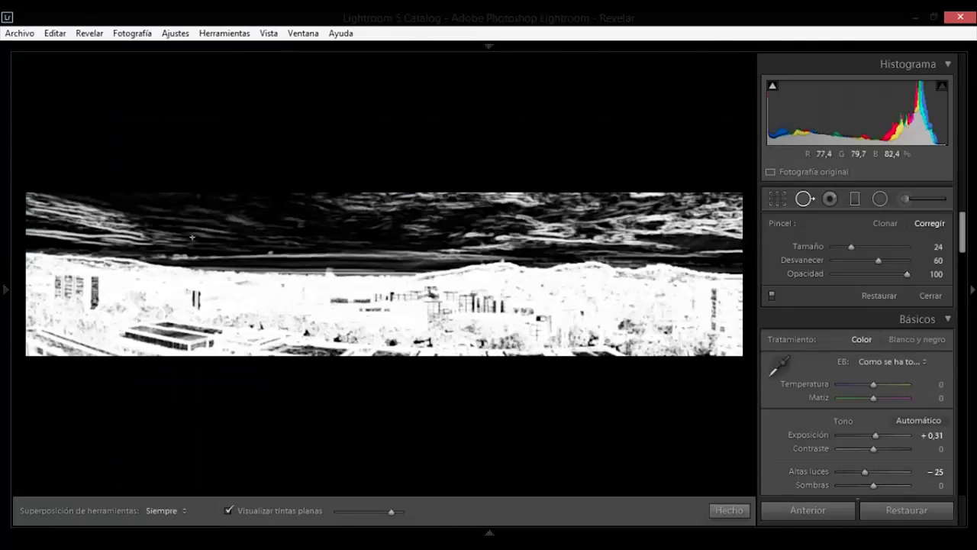
{"action": "mouse_move", "coordinate": [5, 288]}
{"action": "left_click", "coordinate": [94, 157]}
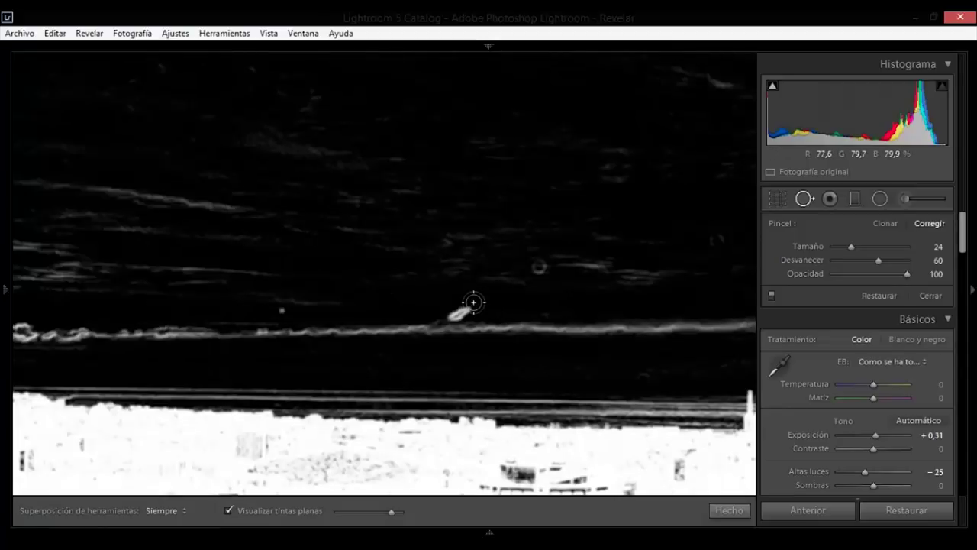
- Heal four dust specks in the sky, then turn off visualization and close the tool
{"action": "left_click_drag", "start_coordinate": [467, 310], "coordinate": [452, 314]}
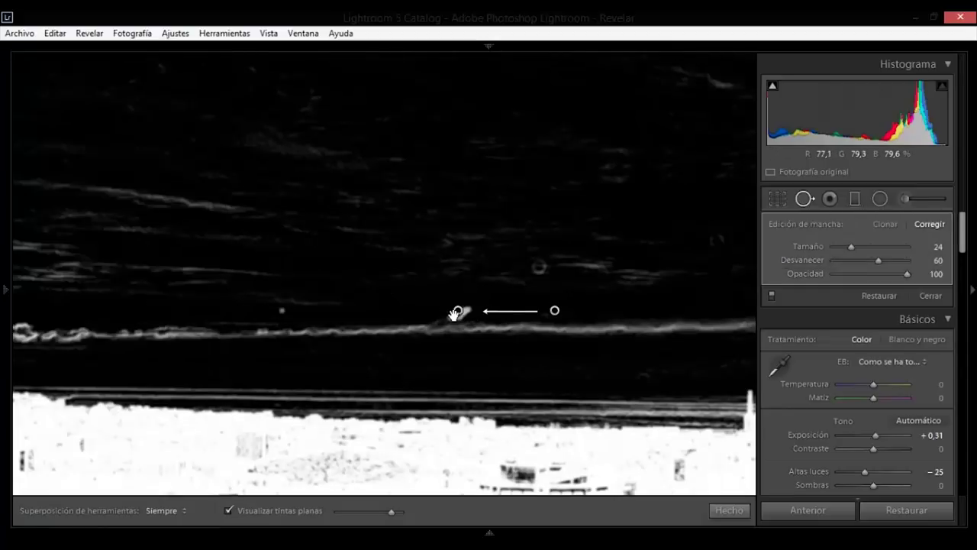
{"action": "left_click", "coordinate": [540, 266]}
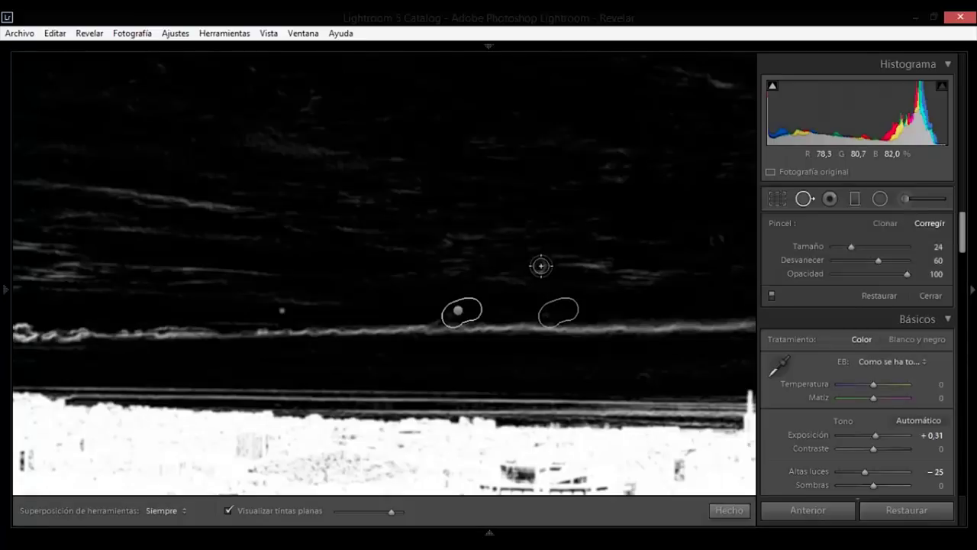
{"action": "left_click", "coordinate": [720, 238]}
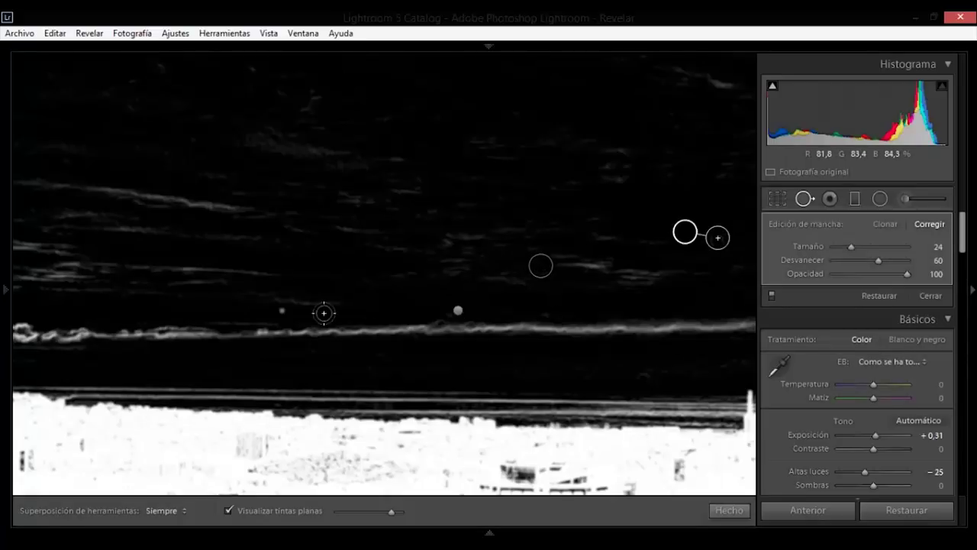
{"action": "left_click", "coordinate": [281, 309]}
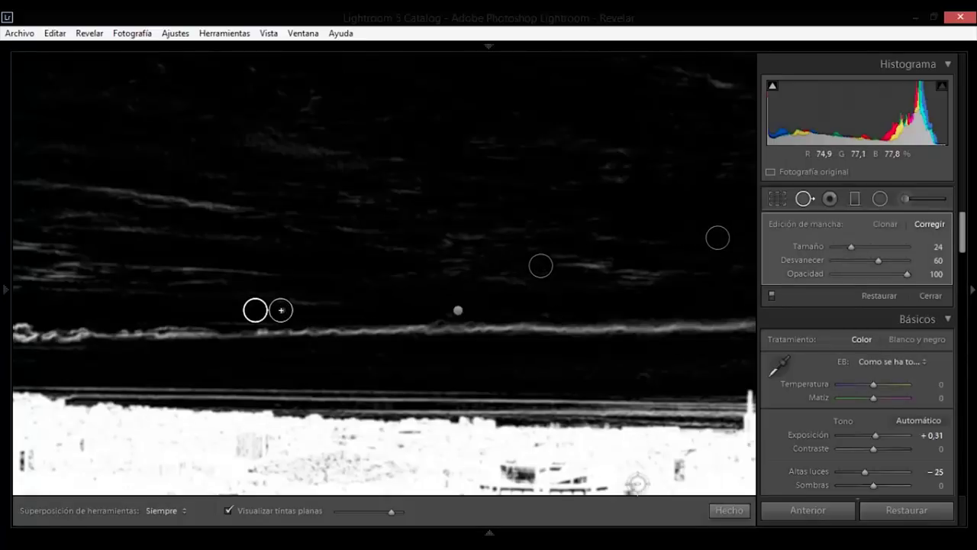
{"action": "left_click", "coordinate": [721, 510]}
{"action": "left_click", "coordinate": [489, 379]}
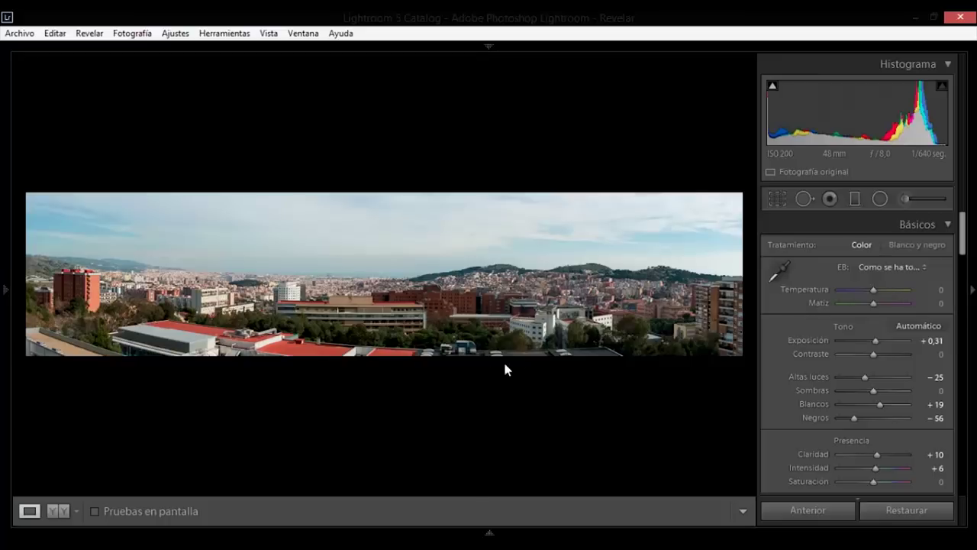
- Draw a graduated filter across the horizon with exposure -0,32 and contrast 58, shadows and saturation at 0
{"action": "left_click", "coordinate": [856, 199]}
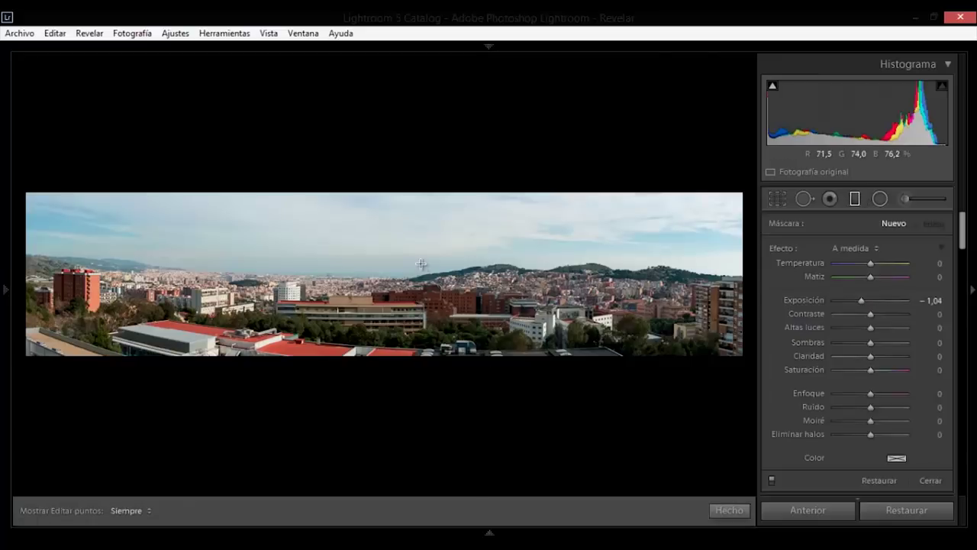
{"action": "left_click_drag", "start_coordinate": [421, 249], "coordinate": [421, 295]}
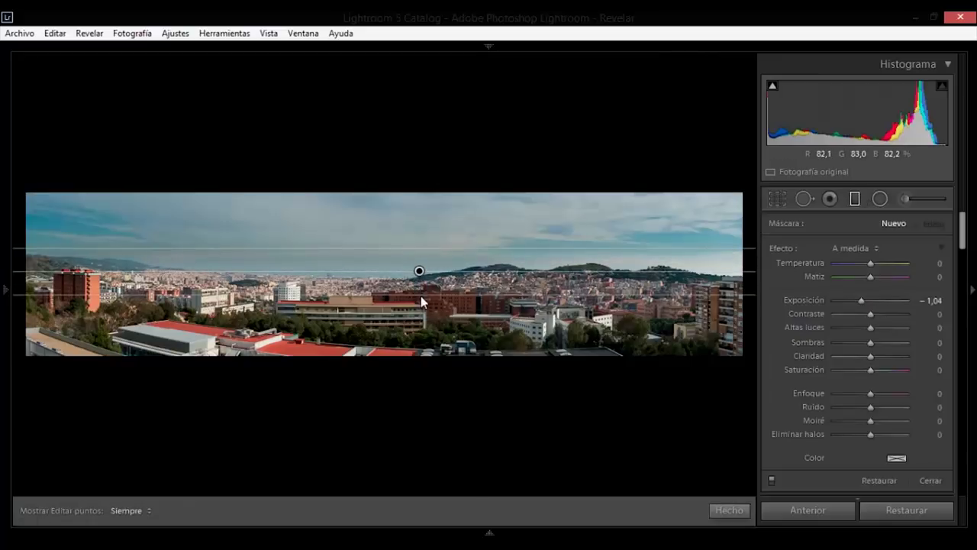
{"action": "mouse_move", "coordinate": [861, 301]}
{"action": "left_mouse_down"}
{"action": "mouse_move", "coordinate": [892, 321]}
{"action": "mouse_move", "coordinate": [863, 300]}
{"action": "left_mouse_up"}
{"action": "double_click", "coordinate": [861, 304]}
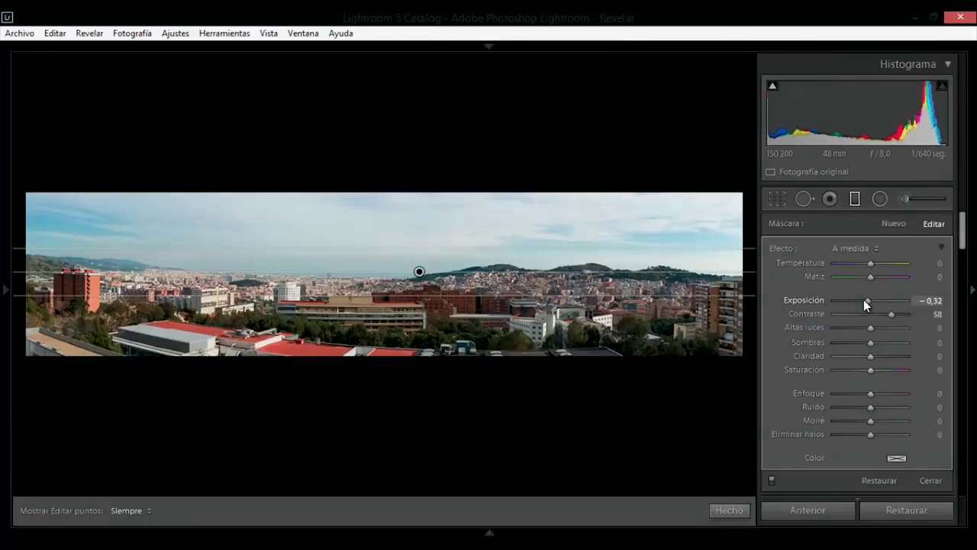
{"action": "left_click_drag", "start_coordinate": [871, 342], "coordinate": [845, 344]}
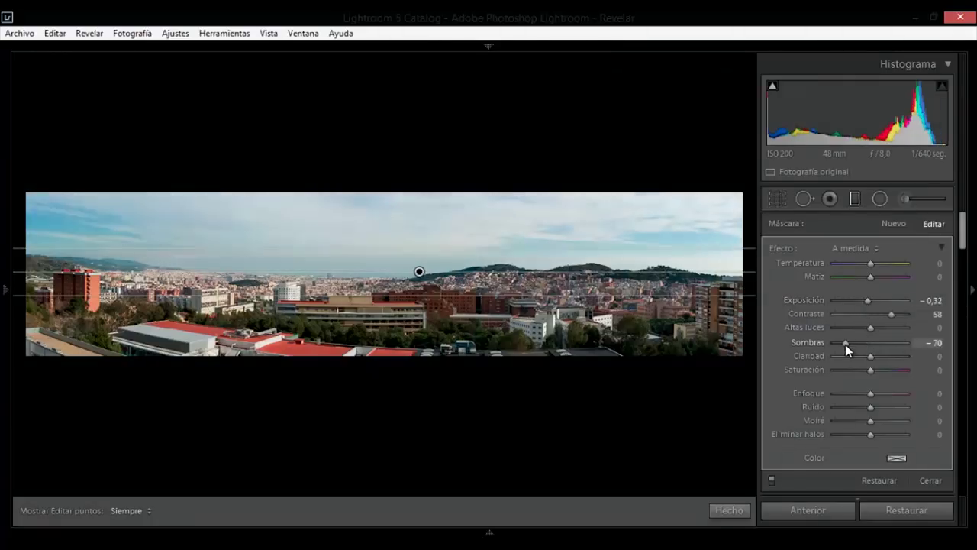
{"action": "double_click", "coordinate": [845, 344]}
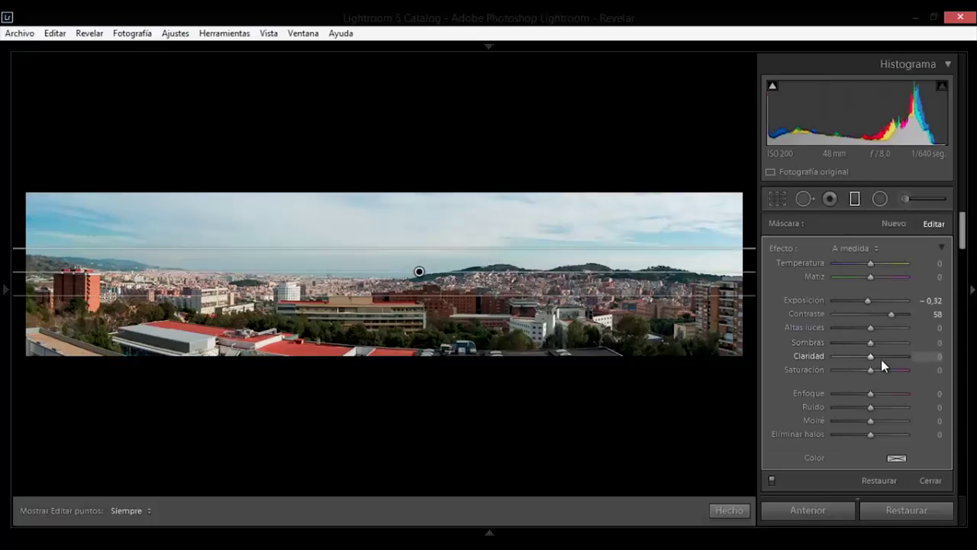
{"action": "left_click", "coordinate": [883, 369]}
{"action": "left_click_drag", "start_coordinate": [882, 369], "coordinate": [879, 370]}
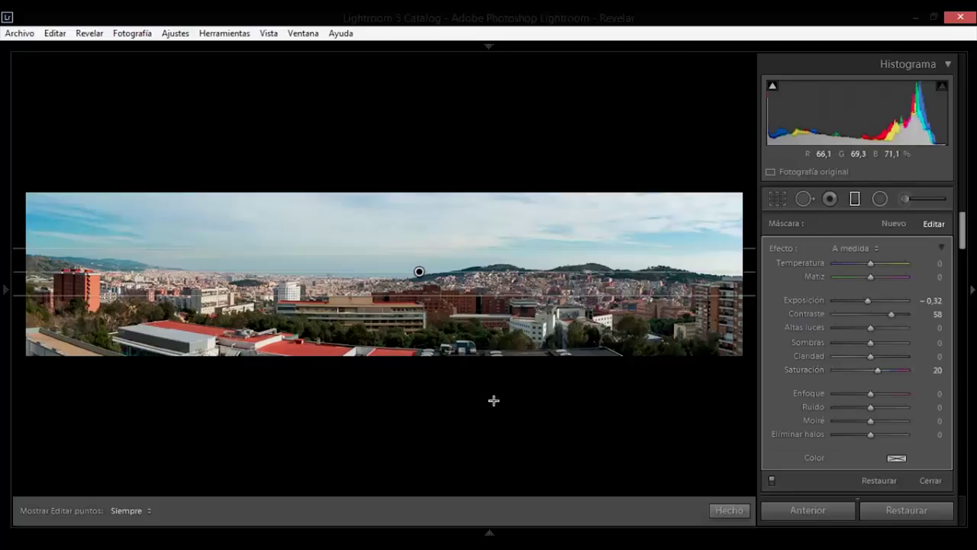
{"action": "double_click", "coordinate": [882, 370]}
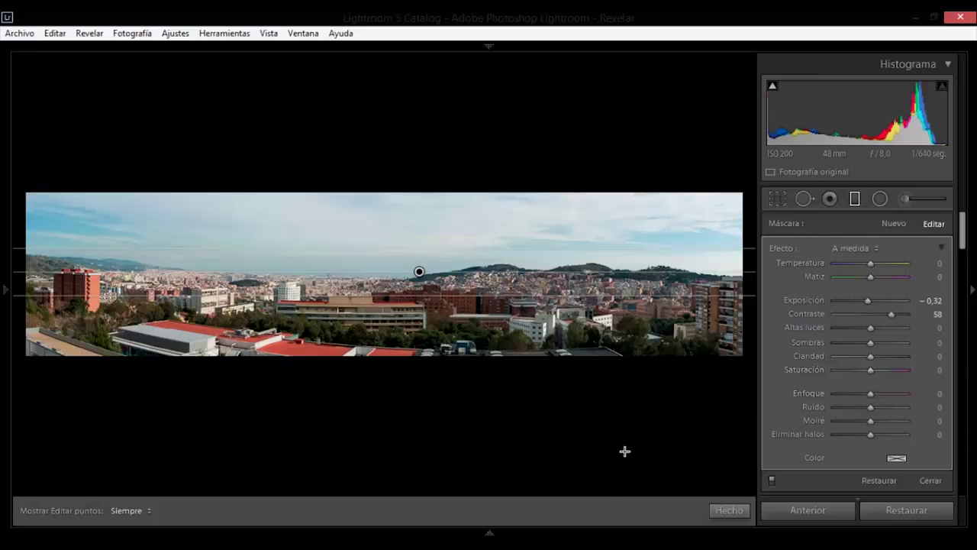
- Export the panorama with the 01_Optimizadas (Online) and 02_Impresión (High Res) presets
{"action": "left_click", "coordinate": [739, 513]}
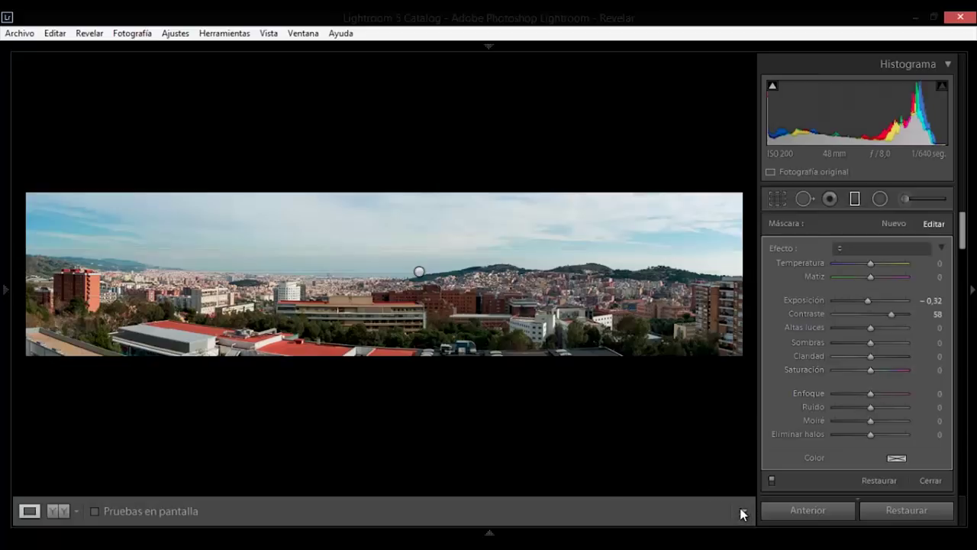
{"action": "right_click", "coordinate": [418, 285]}
{"action": "mouse_move", "coordinate": [527, 450]}
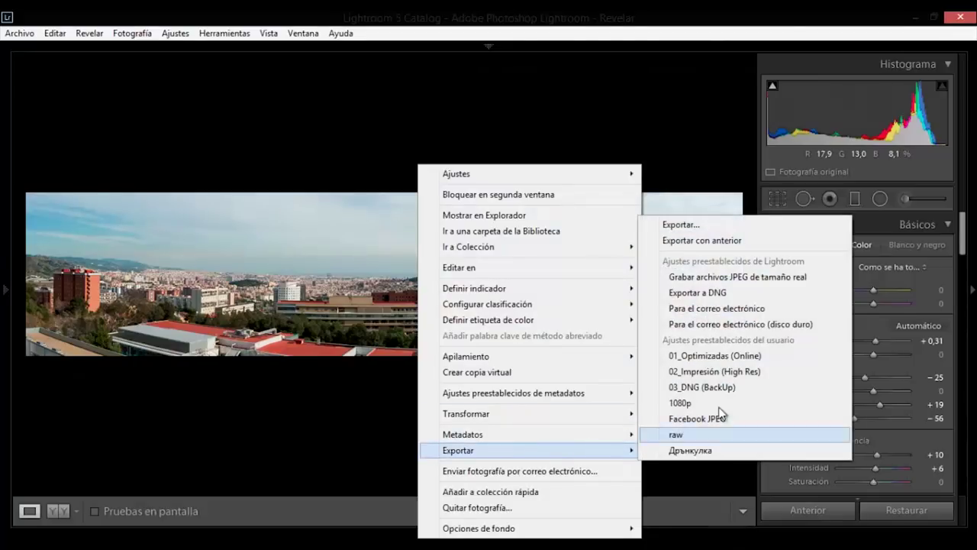
{"action": "left_click", "coordinate": [711, 355]}
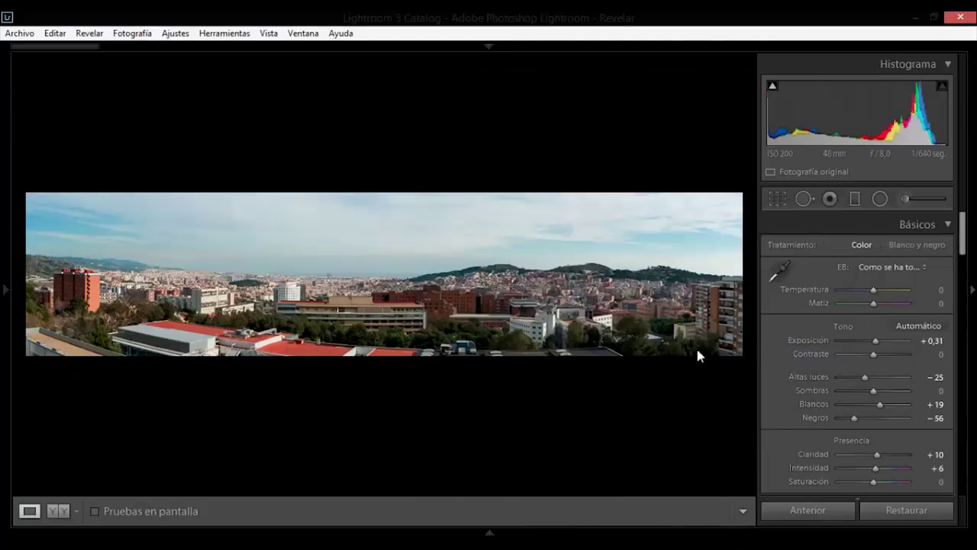
{"action": "right_click", "coordinate": [469, 264]}
{"action": "mouse_move", "coordinate": [580, 450]}
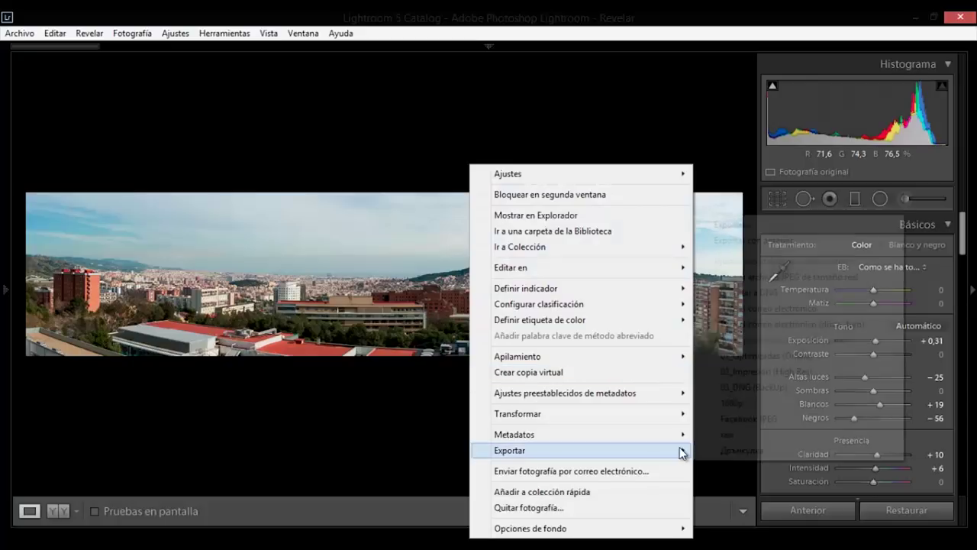
{"action": "left_click", "coordinate": [750, 372]}
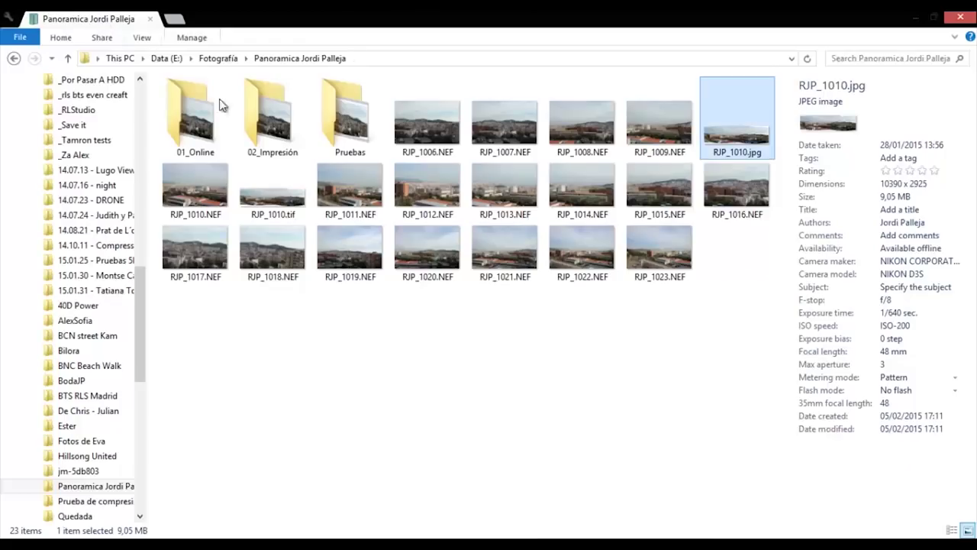
- Open the exported JM_0001RJP_1010.jpg from the 01_Online folder
{"action": "left_click", "coordinate": [217, 122]}
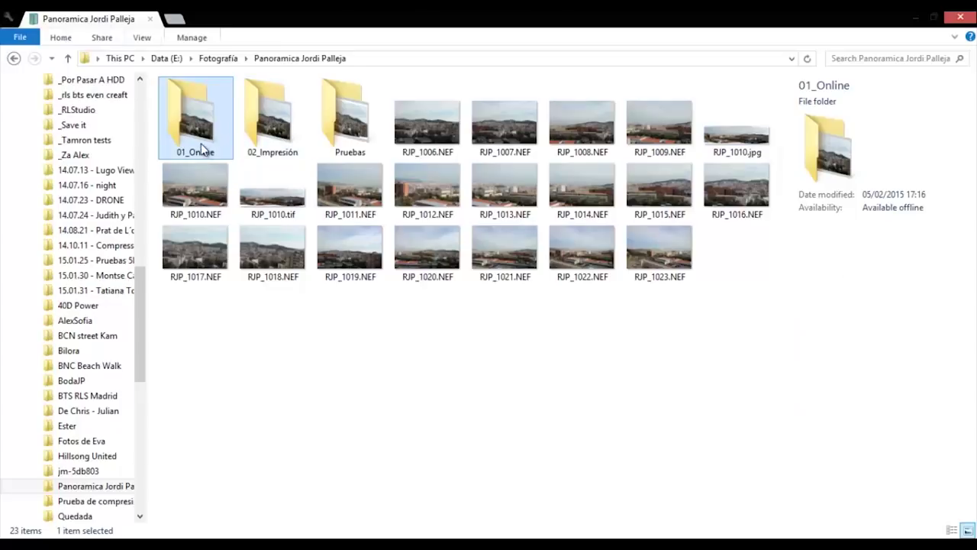
{"action": "double_click", "coordinate": [206, 130]}
{"action": "double_click", "coordinate": [205, 109]}
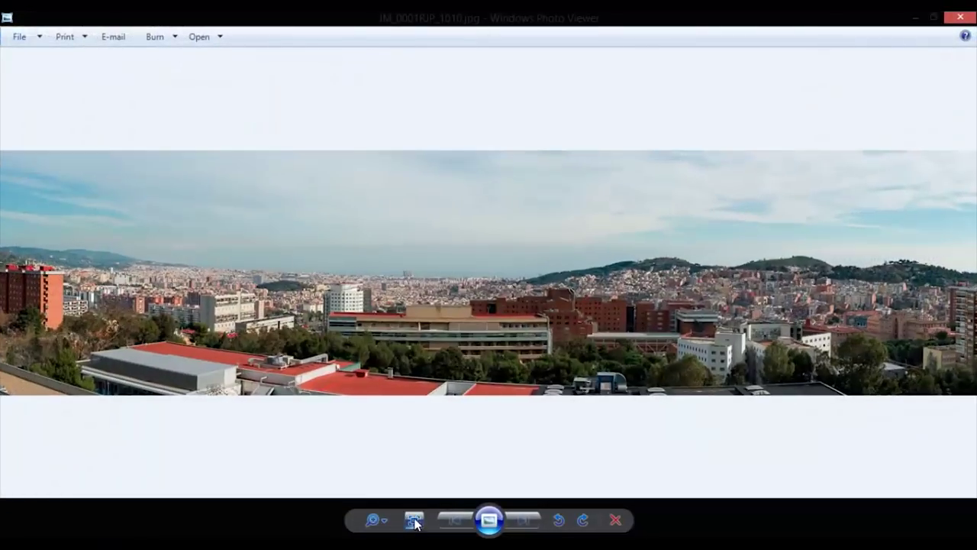
- Pan across the online JPEG, close it, and go to the 02_Impresión folder
{"action": "left_click_drag", "start_coordinate": [436, 360], "coordinate": [234, 299]}
{"action": "left_click_drag", "start_coordinate": [347, 236], "coordinate": [716, 257]}
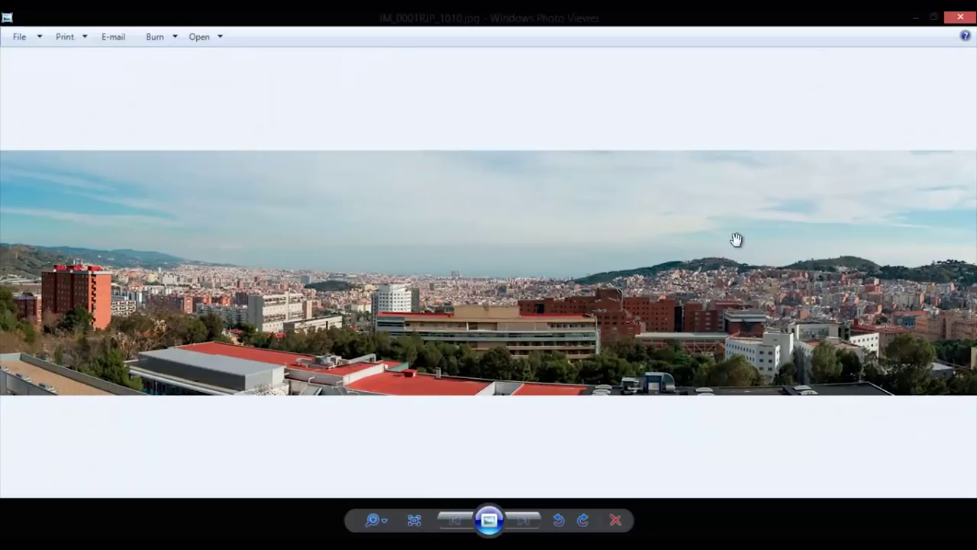
{"action": "left_click", "coordinate": [960, 17]}
{"action": "key", "text": "BackSpace"}
{"action": "double_click", "coordinate": [298, 149]}
- Inspect the print JPEG at actual size over buildings, sky and chimneys, then close the viewer
{"action": "double_click", "coordinate": [210, 111]}
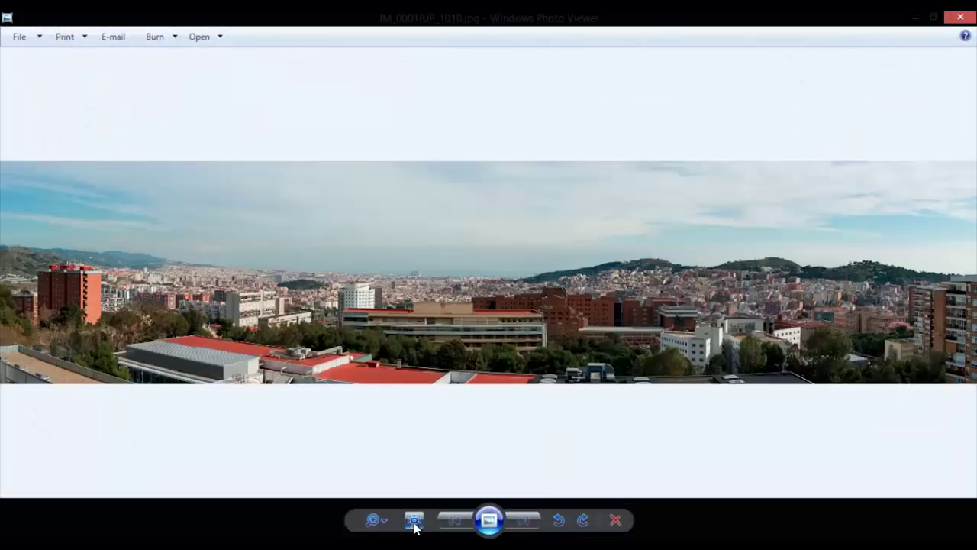
{"action": "left_click", "coordinate": [415, 519]}
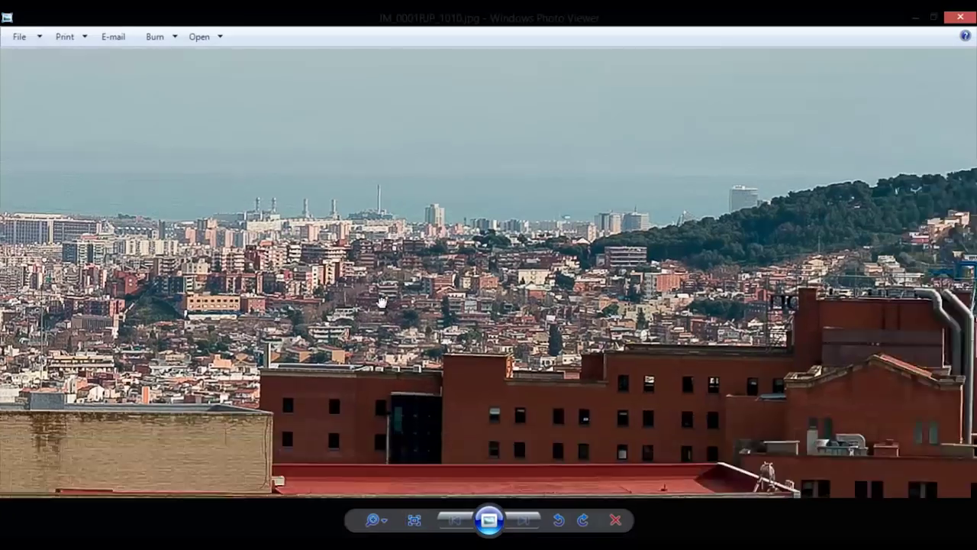
{"action": "left_click_drag", "start_coordinate": [382, 301], "coordinate": [305, 160]}
{"action": "left_click_drag", "start_coordinate": [498, 395], "coordinate": [88, 291]}
{"action": "mouse_move", "coordinate": [344, 220]}
{"action": "left_mouse_down"}
{"action": "mouse_move", "coordinate": [382, 277]}
{"action": "mouse_move", "coordinate": [341, 318]}
{"action": "left_mouse_up"}
{"action": "mouse_move", "coordinate": [328, 92]}
{"action": "left_mouse_down"}
{"action": "mouse_move", "coordinate": [313, 313]}
{"action": "mouse_move", "coordinate": [735, 295]}
{"action": "left_mouse_up"}
{"action": "left_click_drag", "start_coordinate": [338, 285], "coordinate": [681, 236]}
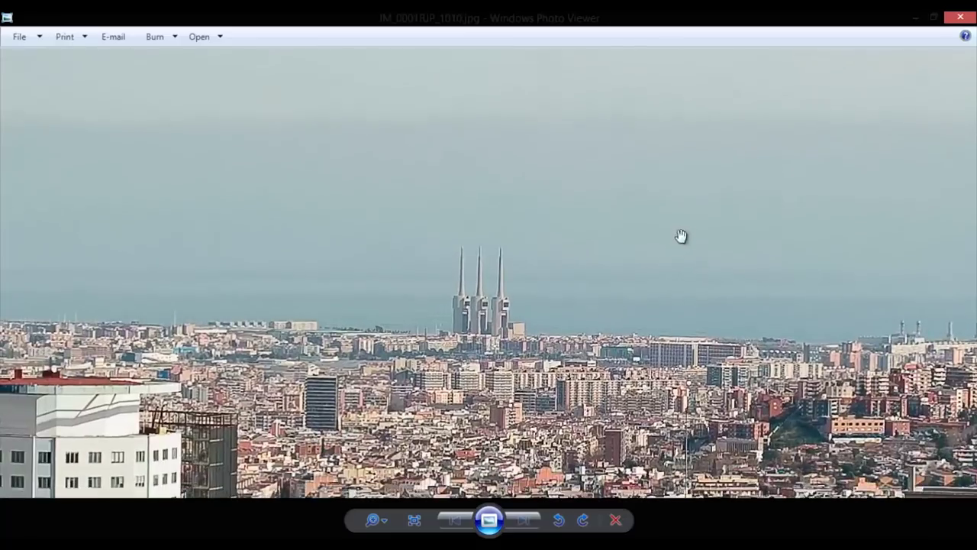
{"action": "left_click", "coordinate": [413, 520]}
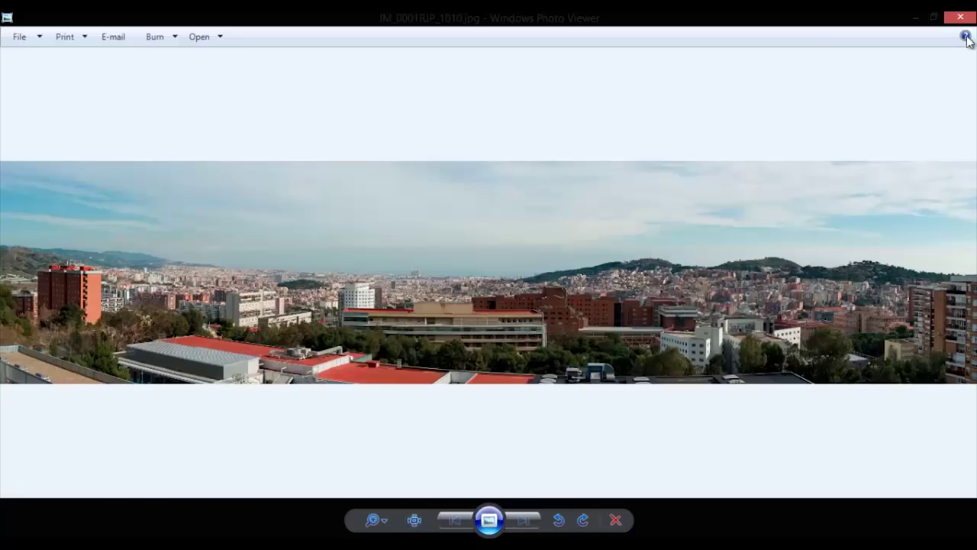
{"action": "left_click", "coordinate": [960, 17]}
{"action": "left_click", "coordinate": [721, 275]}
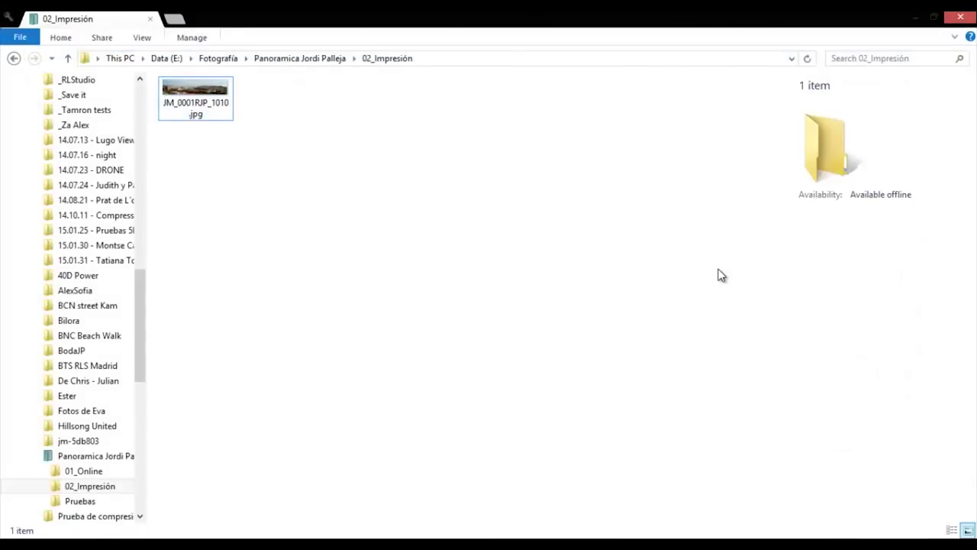